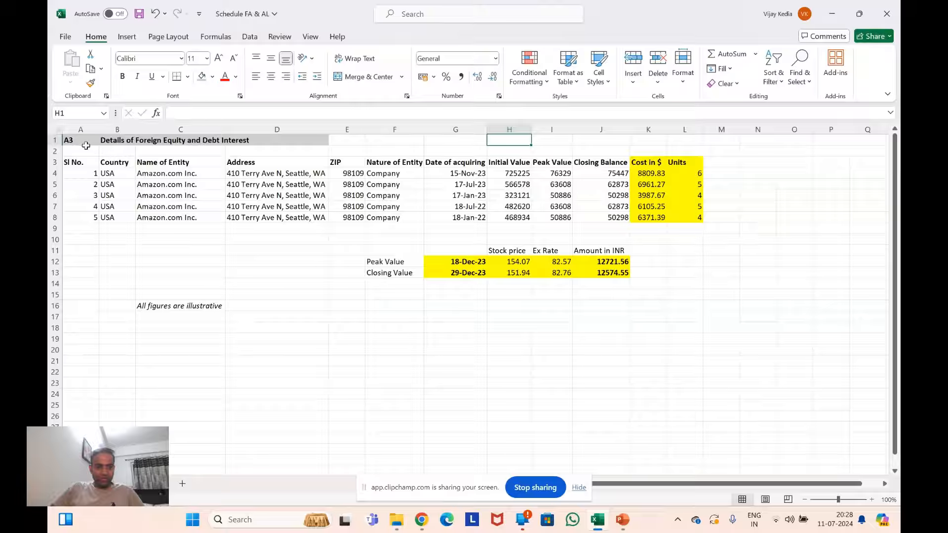
# Review the A3 foreign equity schedule's heading and the first holding's country, entity name, address, ZIP and nature of entity.
pyautogui.click(87, 141)
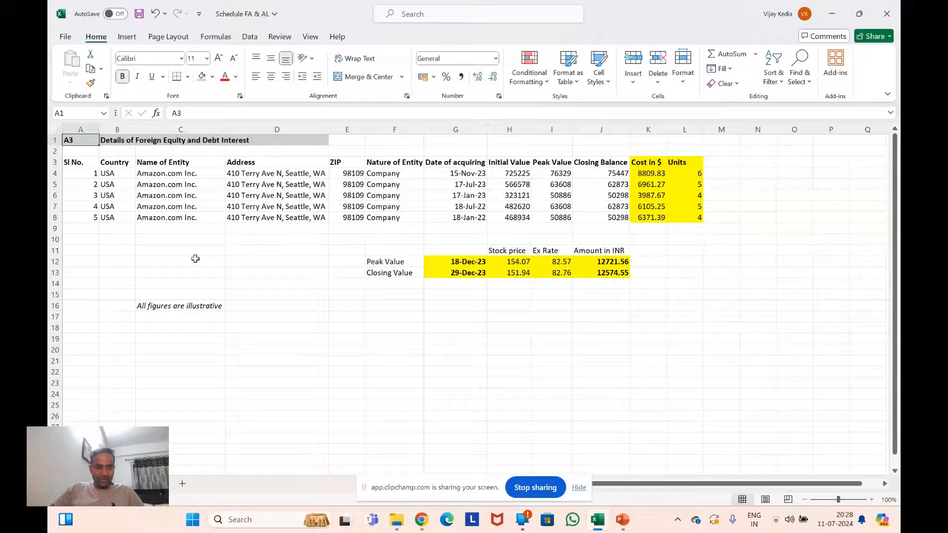
pyautogui.click(132, 141)
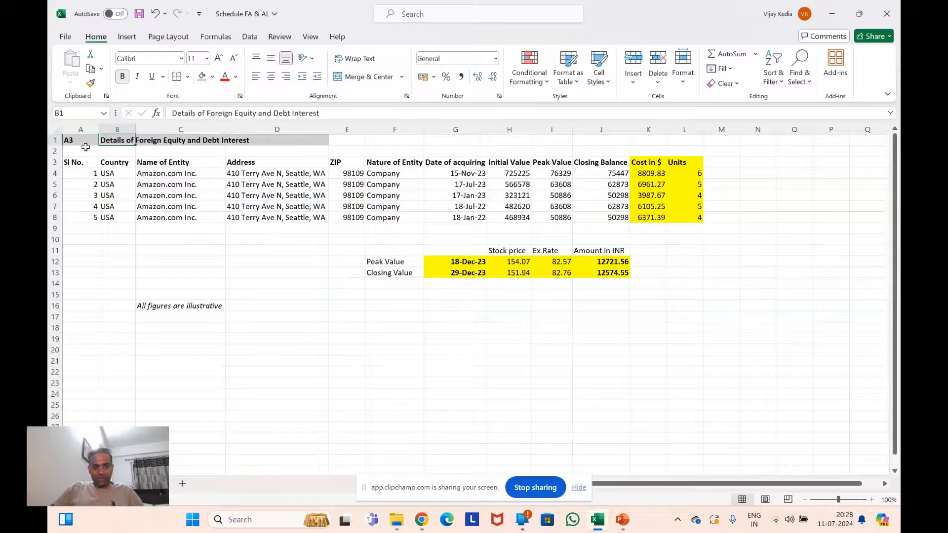
pyautogui.click(115, 163)
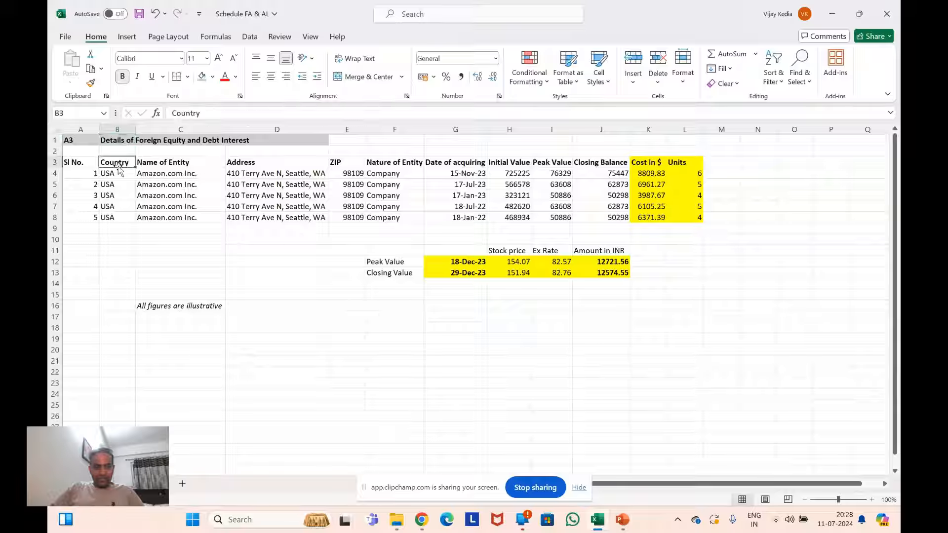
pyautogui.click(159, 226)
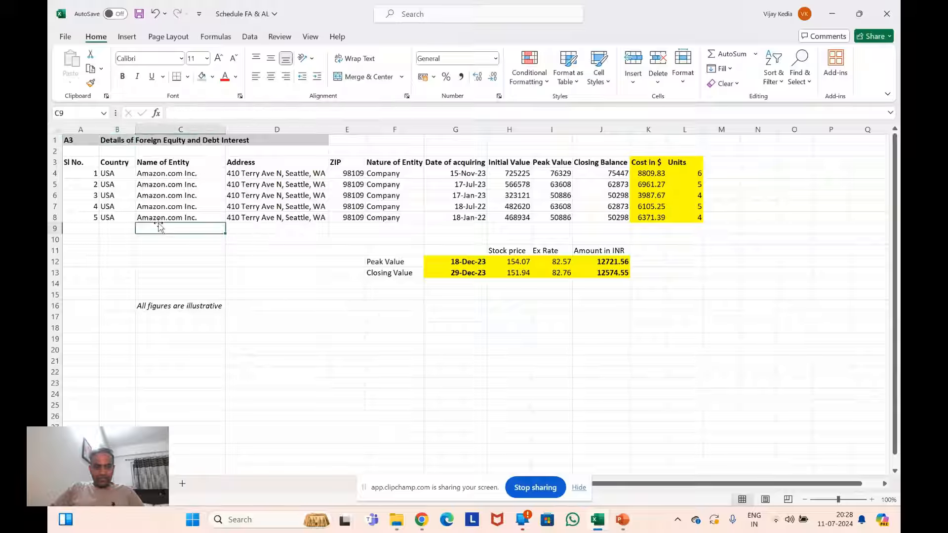
pyautogui.click(127, 168)
pyautogui.click(127, 172)
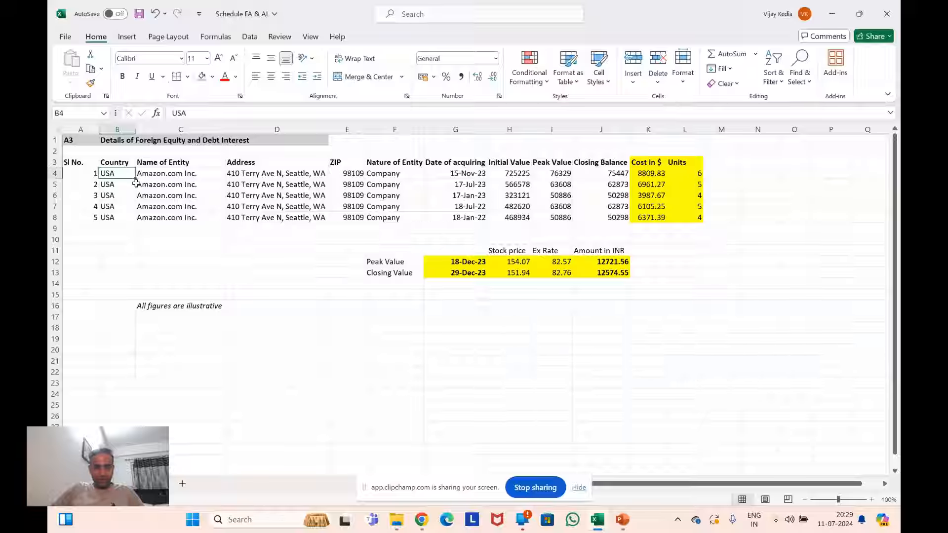
pyautogui.click(190, 174)
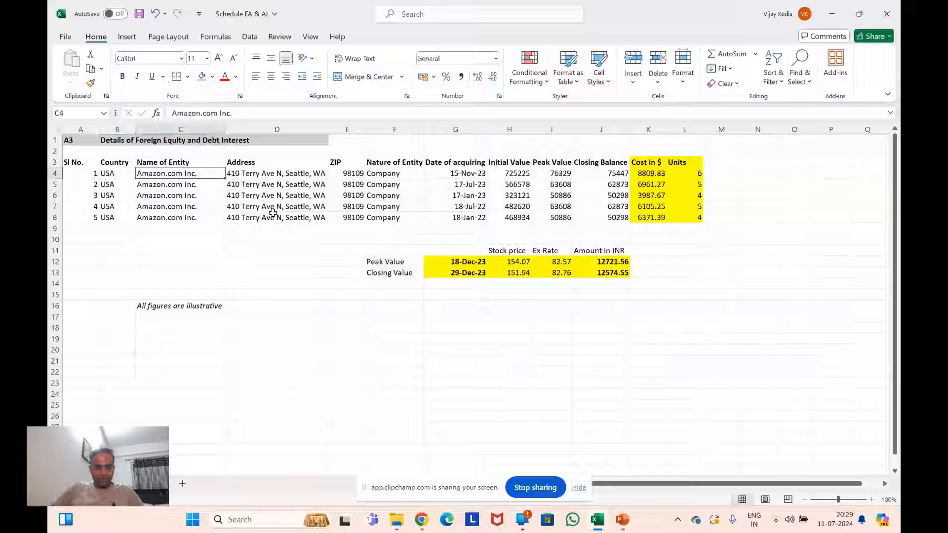
pyautogui.click(289, 173)
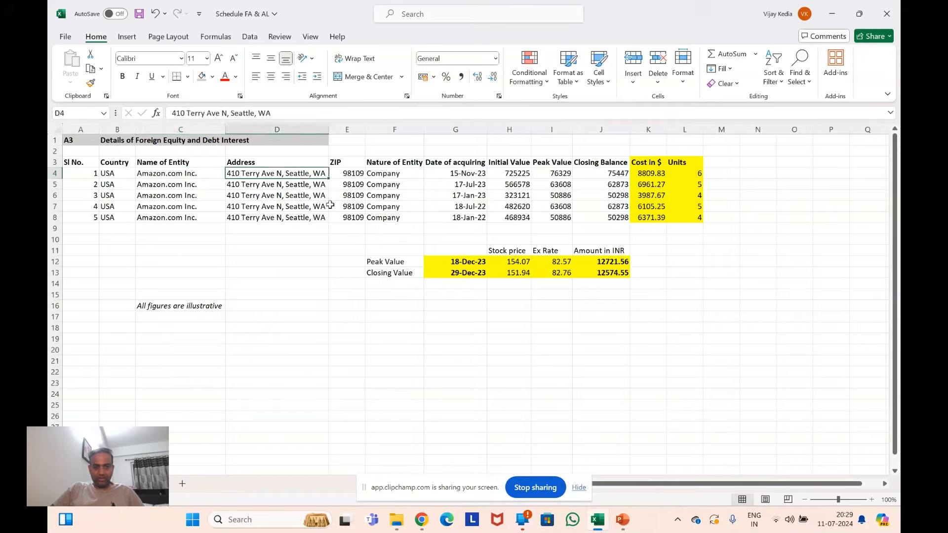
pyautogui.click(348, 177)
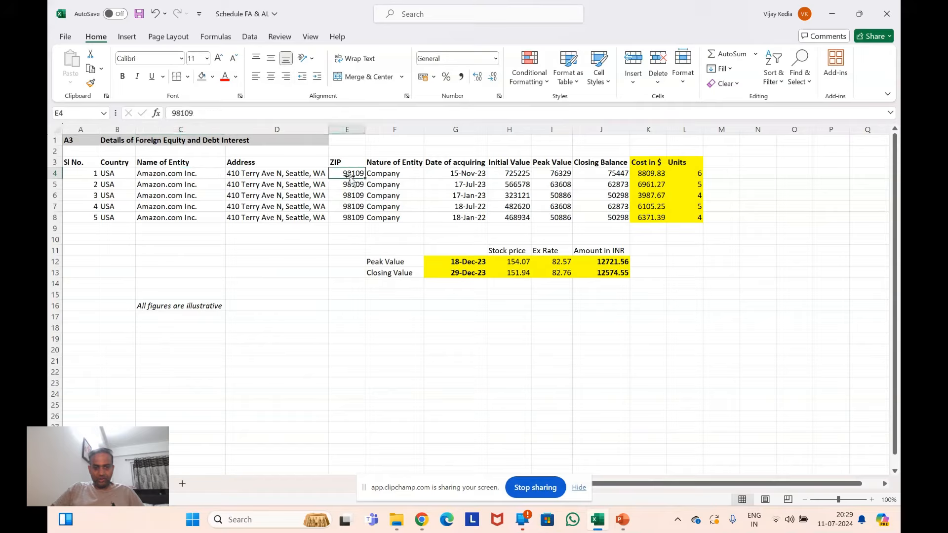
pyautogui.click(400, 175)
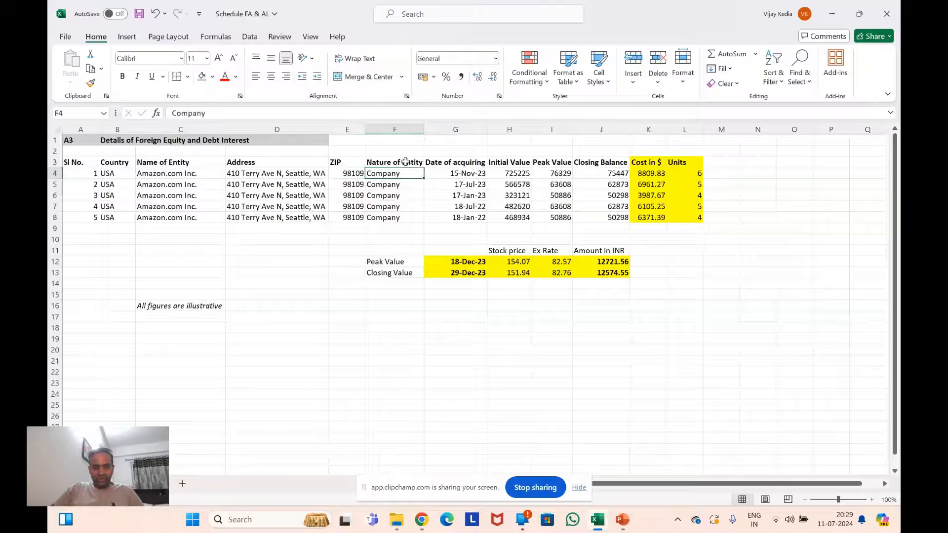
pyautogui.click(404, 163)
pyautogui.click(406, 175)
# Examine the first holding's date of acquiring alongside its initial value in row 4.
pyautogui.click(464, 171)
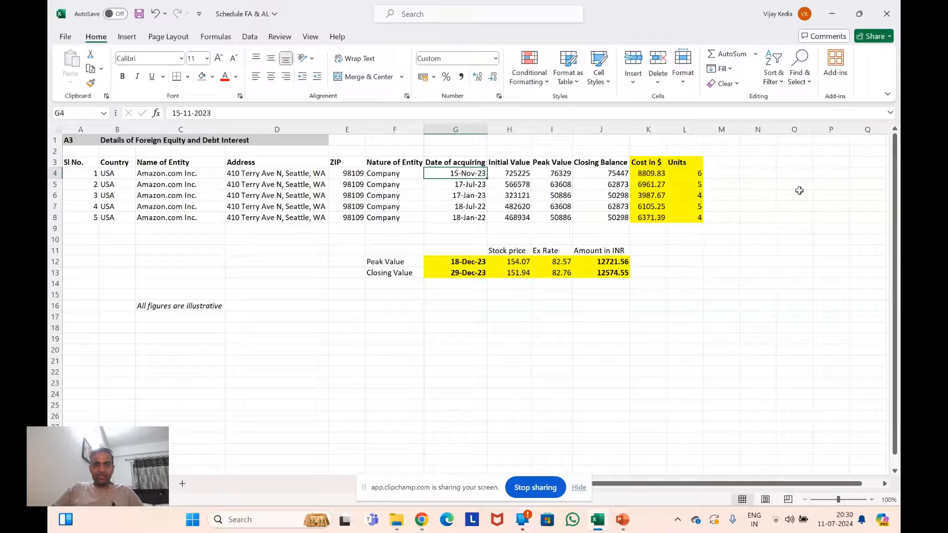
pyautogui.click(764, 230)
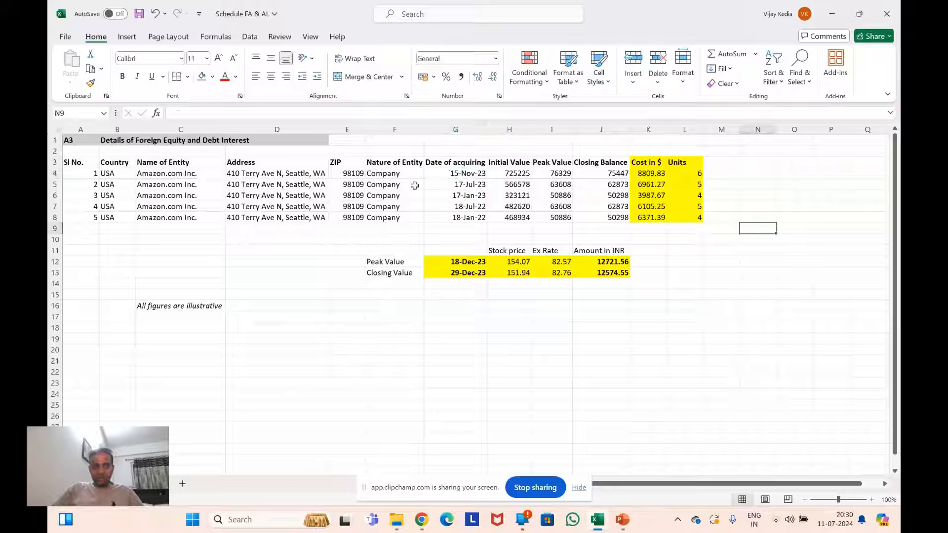
pyautogui.click(454, 173)
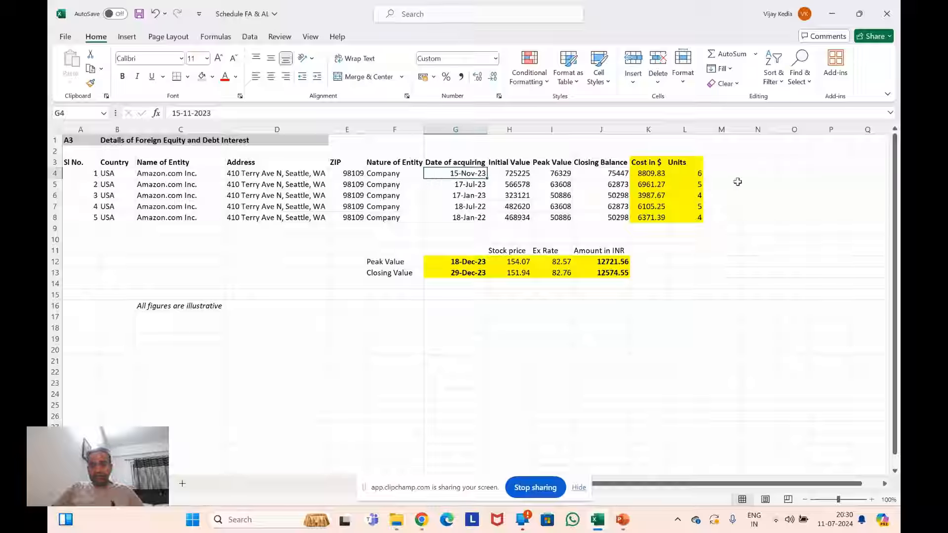
pyautogui.click(495, 175)
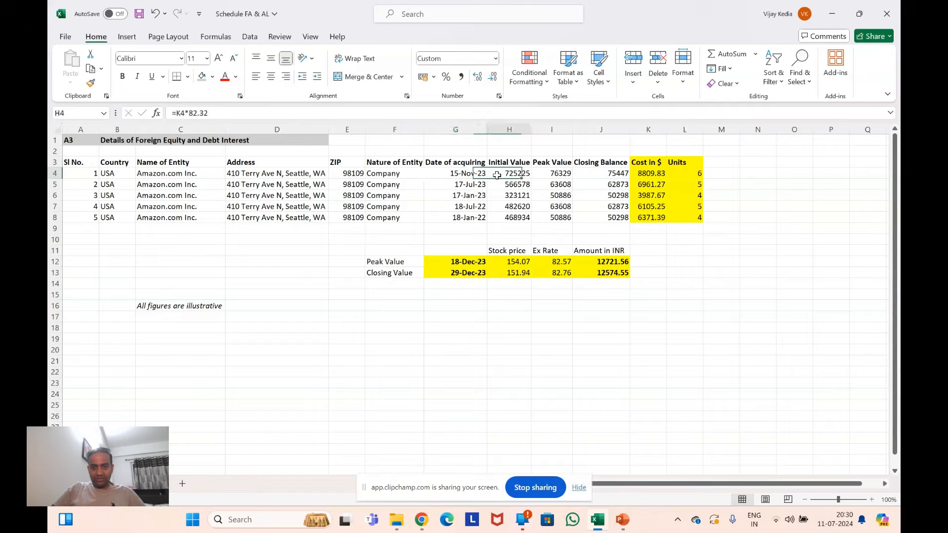
pyautogui.click(469, 175)
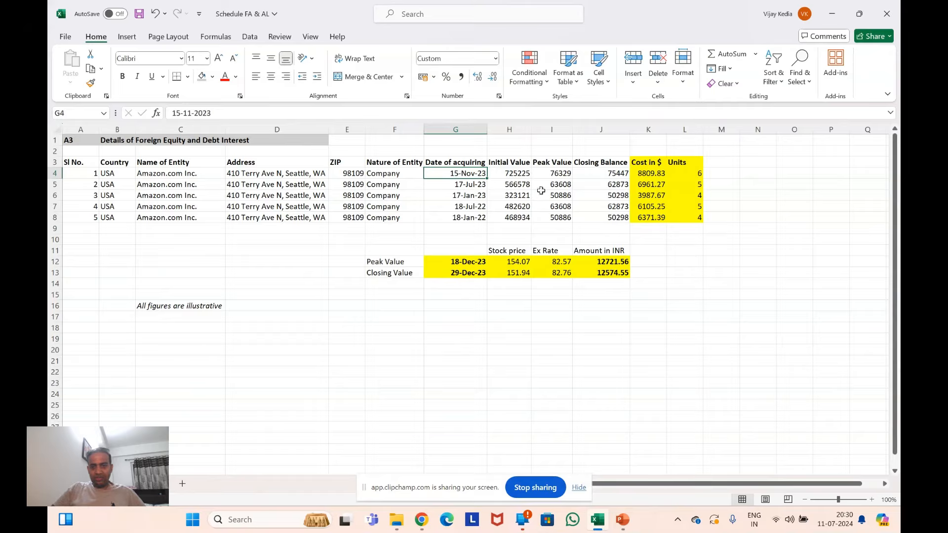
pyautogui.click(519, 174)
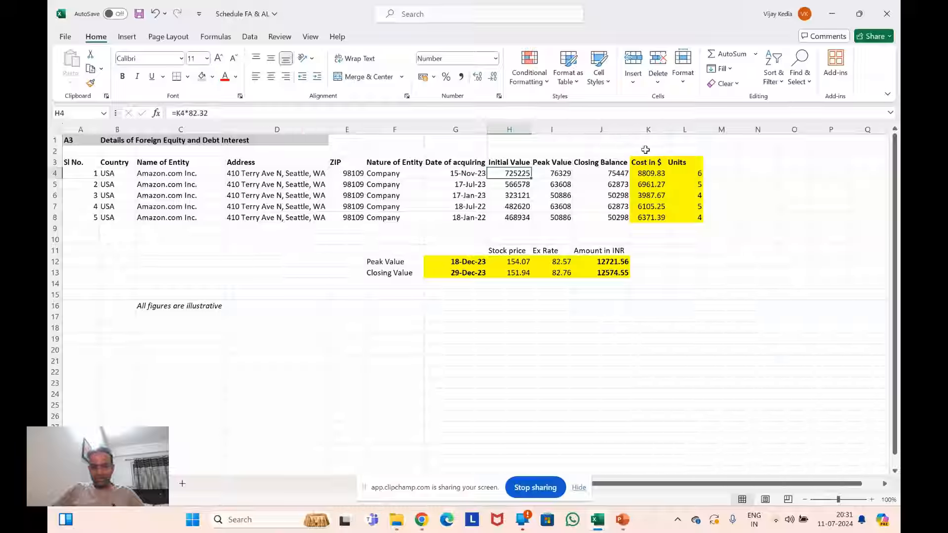
# Check how the first holding's initial value is derived from its dollar cost and the exchange rate in its formula.
pyautogui.click(649, 173)
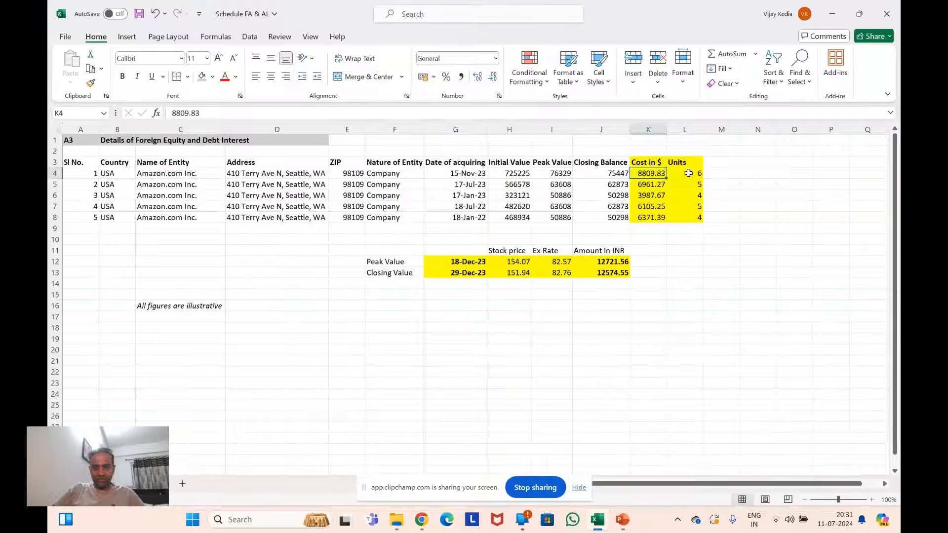
pyautogui.doubleClick(732, 175)
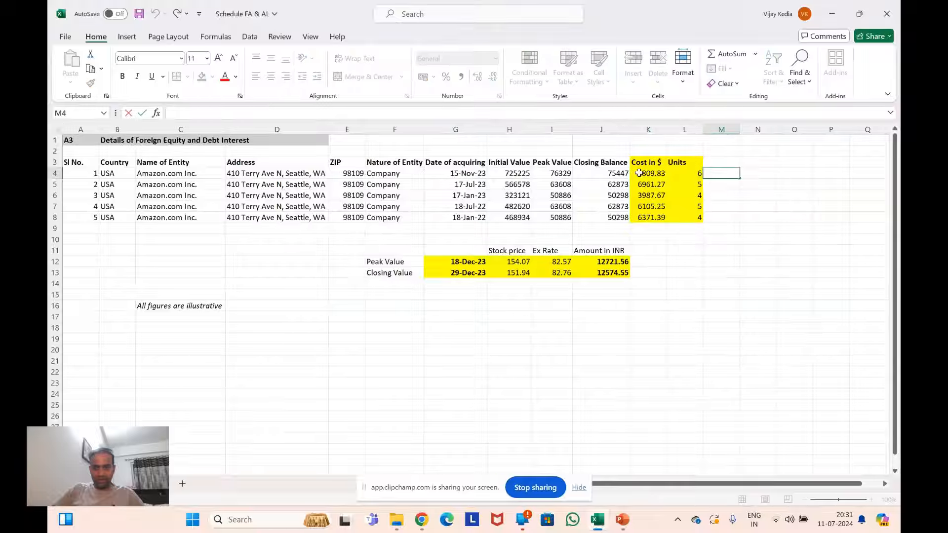
pyautogui.click(694, 172)
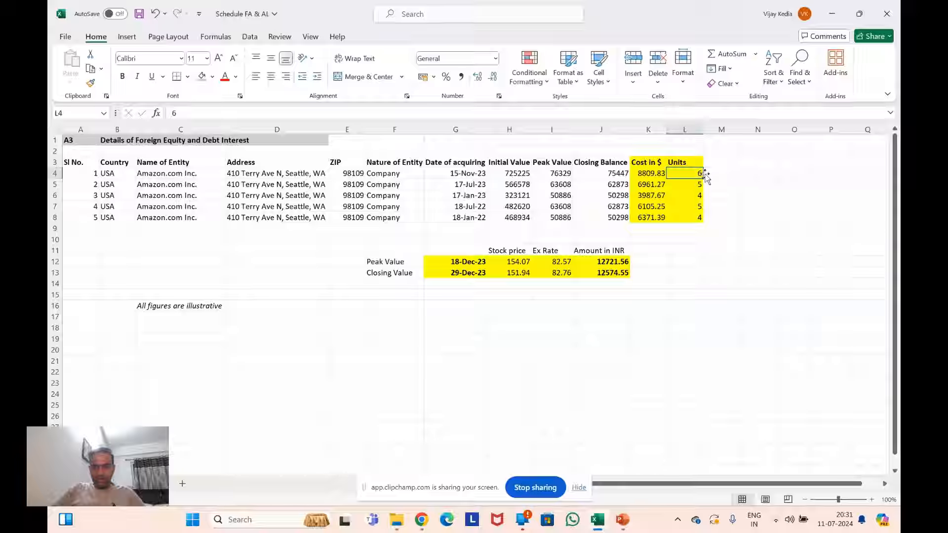
pyautogui.click(649, 174)
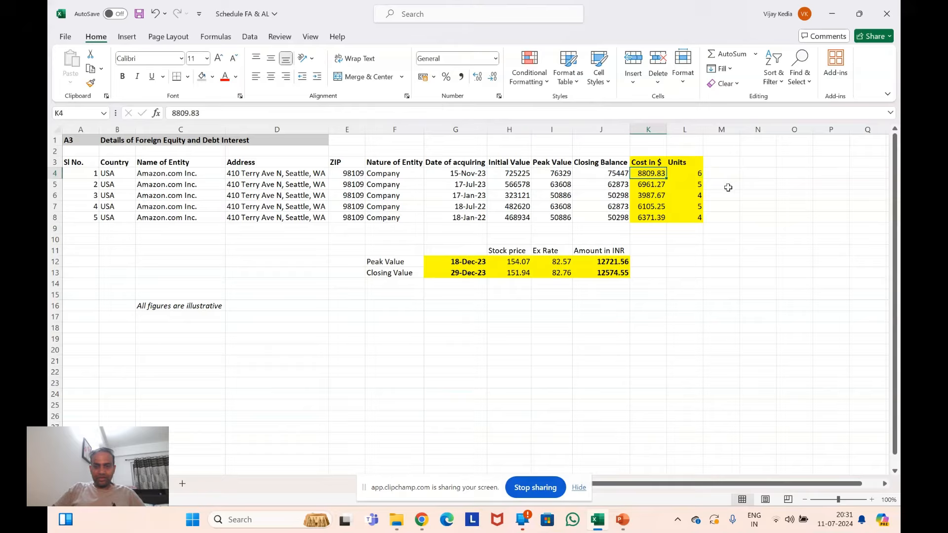
pyautogui.click(518, 173)
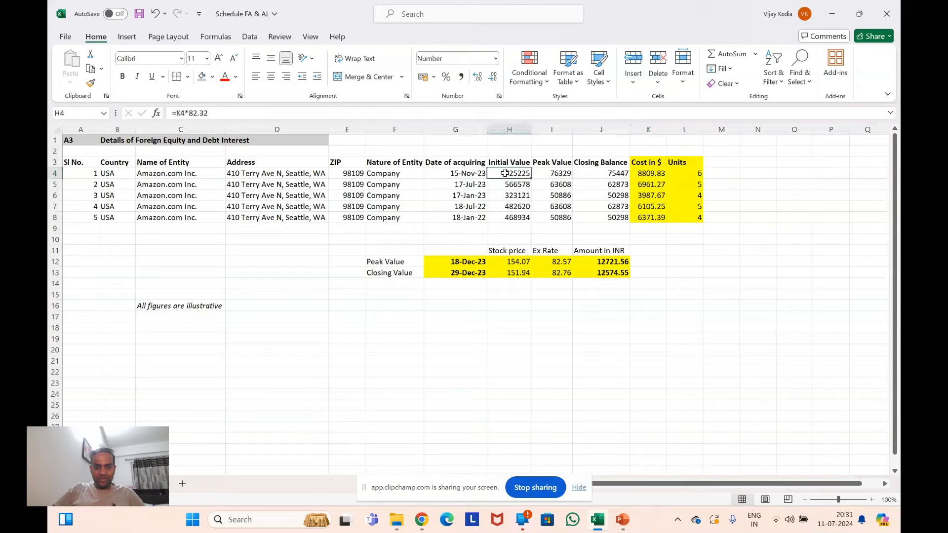
pyautogui.click(465, 172)
pyautogui.click(496, 171)
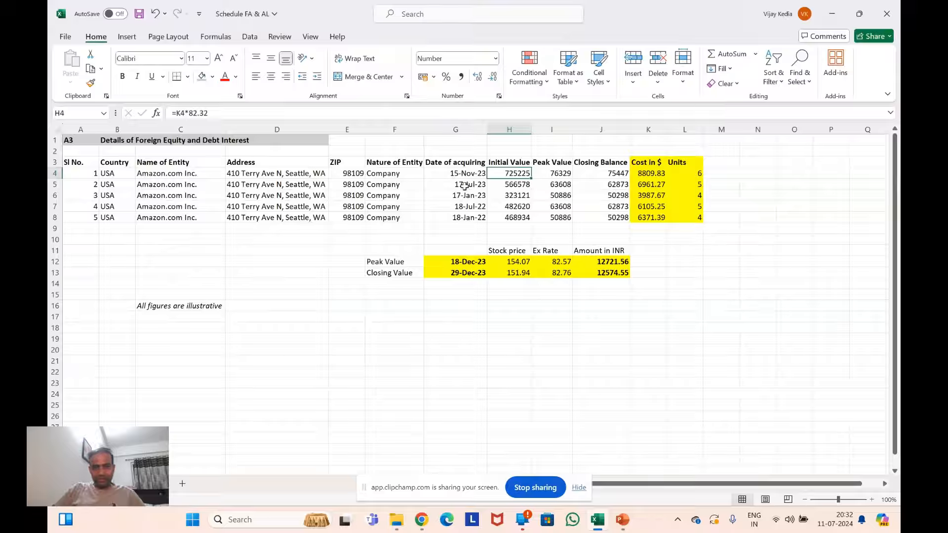
pyautogui.doubleClick(250, 117)
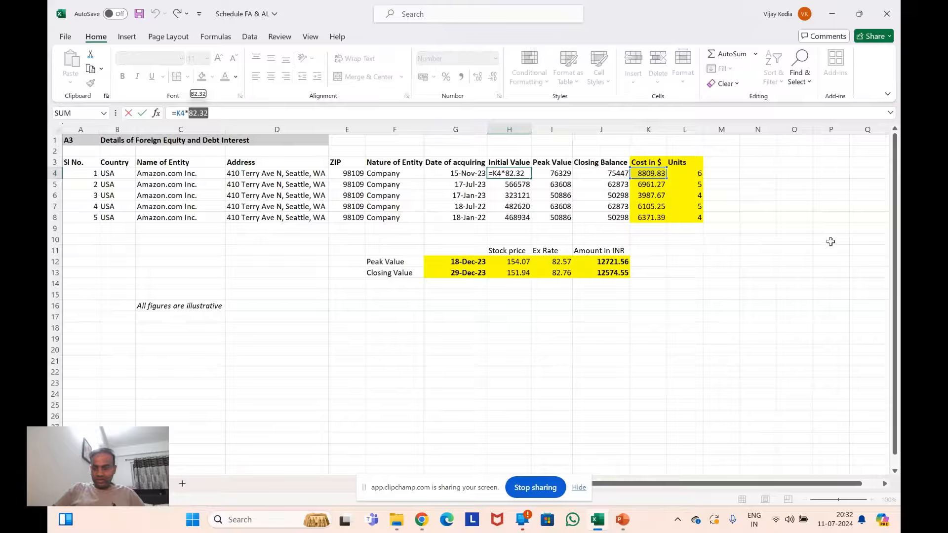
pyautogui.press('Return')
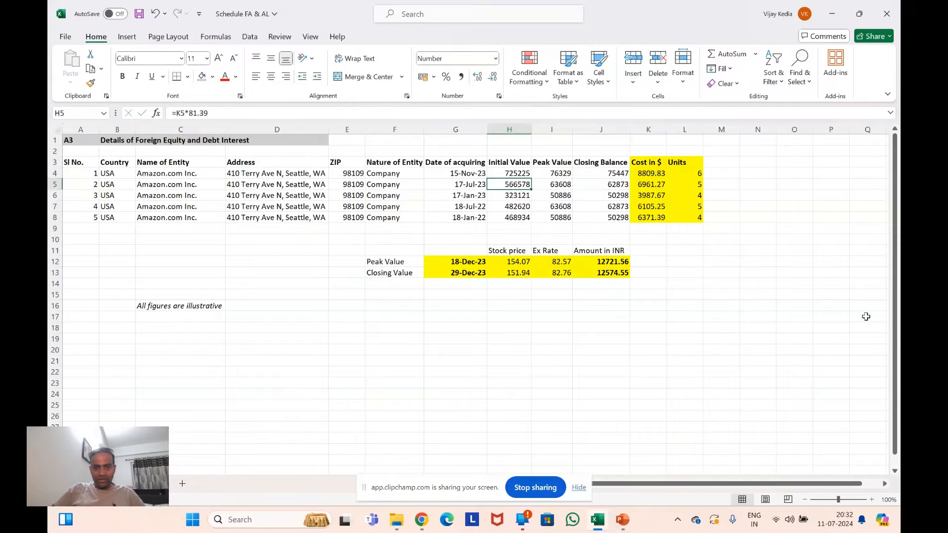
pyautogui.click(515, 175)
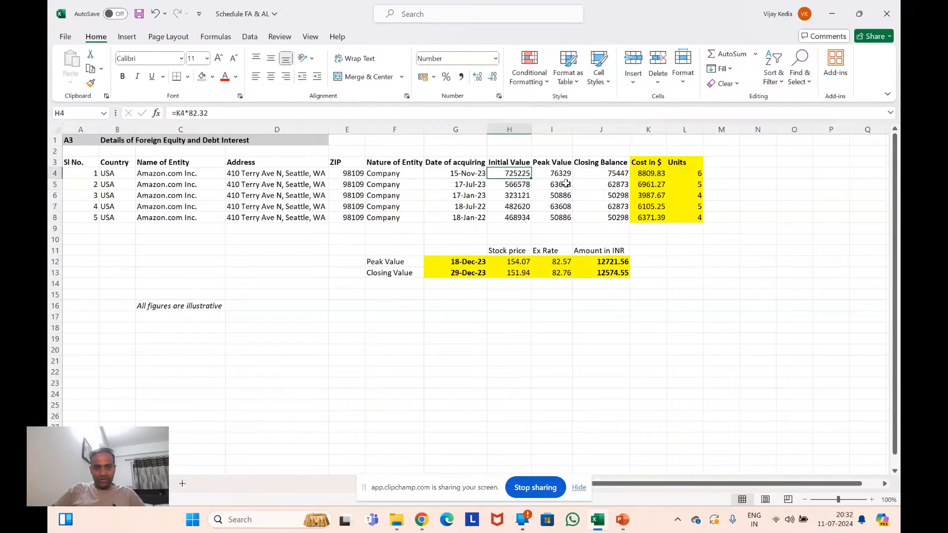
# Examine the first holding's peak value formula and the dates and stock prices in the Peak Value and Closing Value reference rows.
pyautogui.click(565, 173)
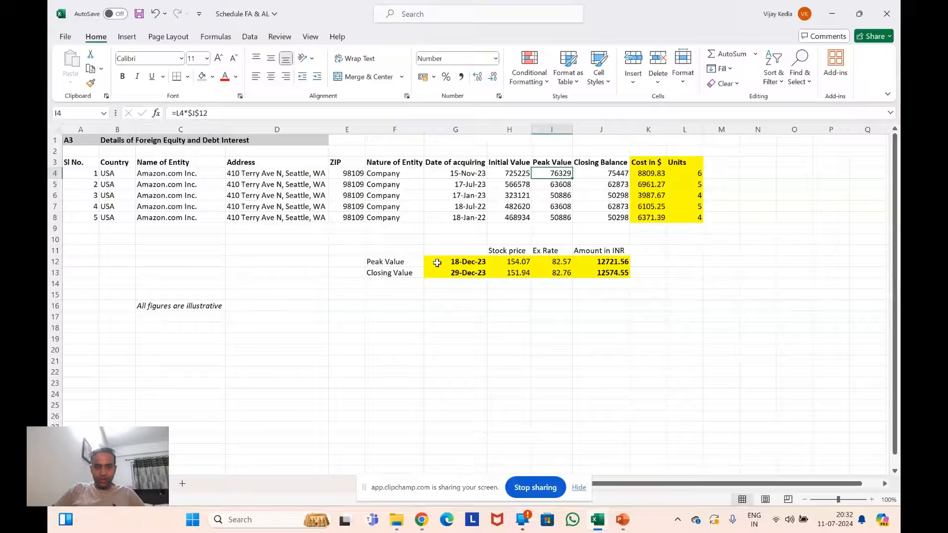
pyautogui.click(525, 263)
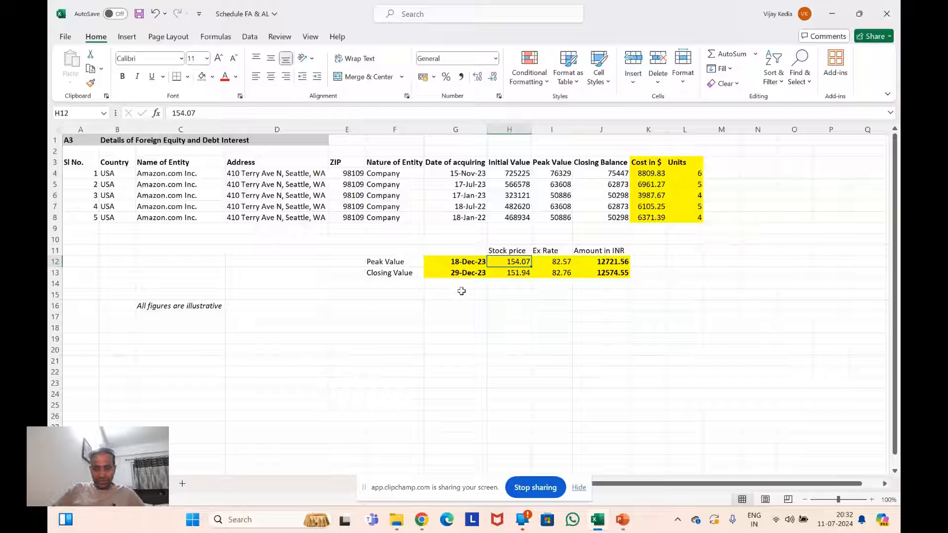
pyautogui.click(469, 265)
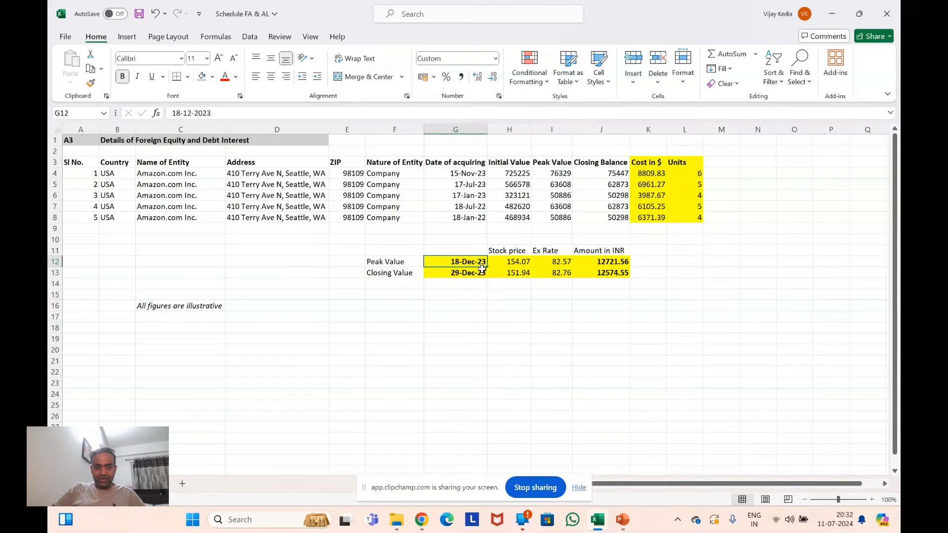
pyautogui.click(525, 263)
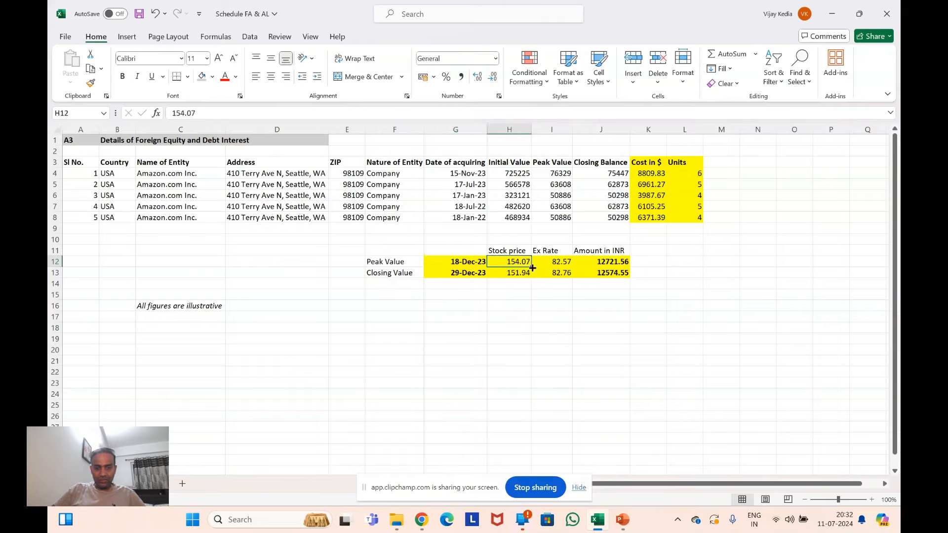
pyautogui.click(390, 272)
pyautogui.click(473, 273)
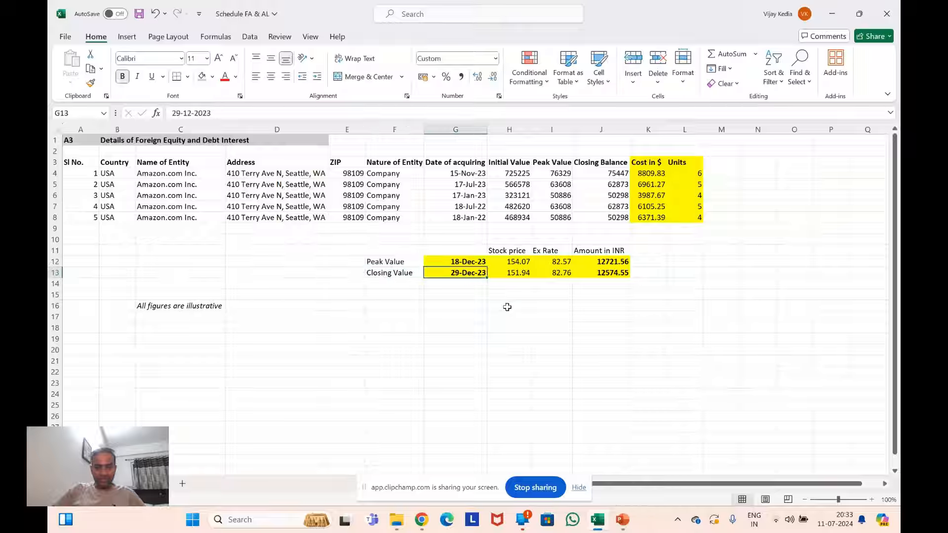
pyautogui.click(526, 275)
# Check how the first holding's peak value and closing balance formulas use the units and the reference amounts in INR.
pyautogui.click(513, 173)
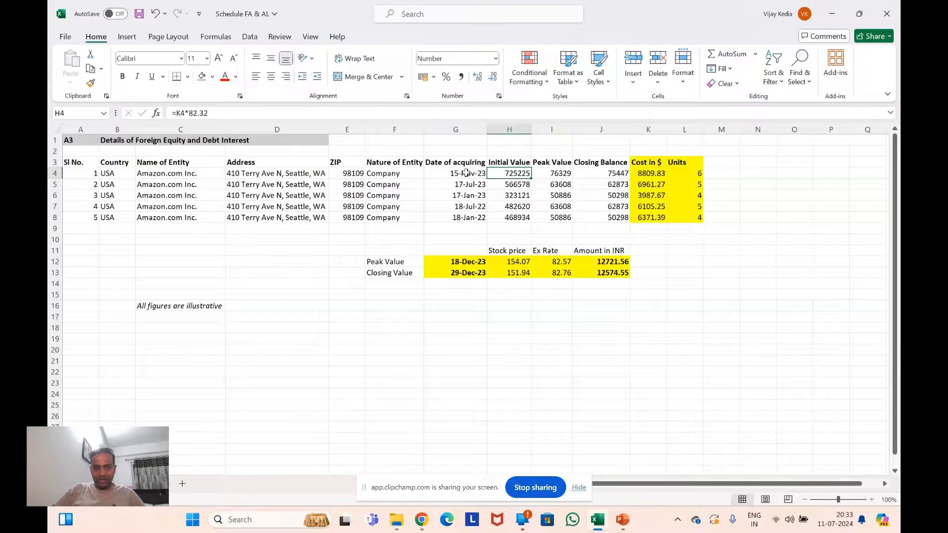
pyautogui.click(559, 174)
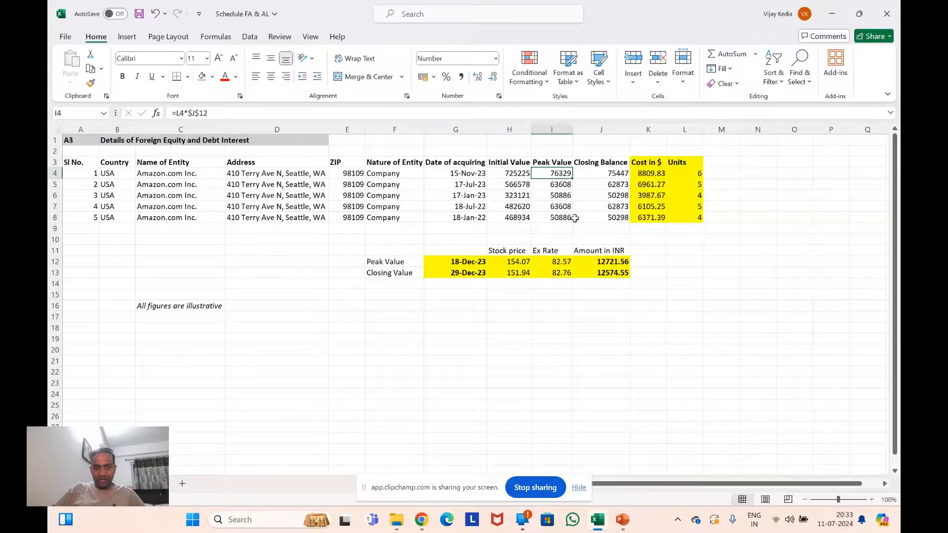
pyautogui.click(620, 263)
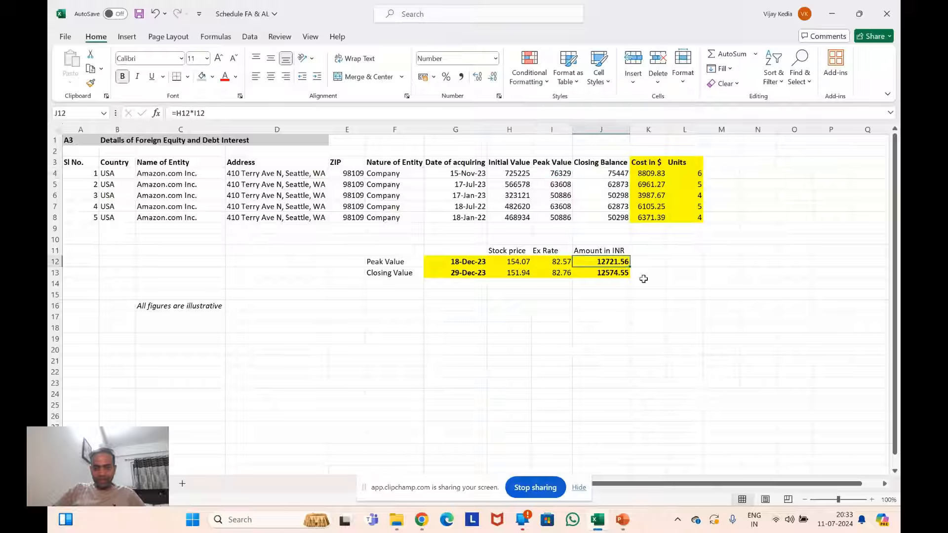
pyautogui.click(566, 171)
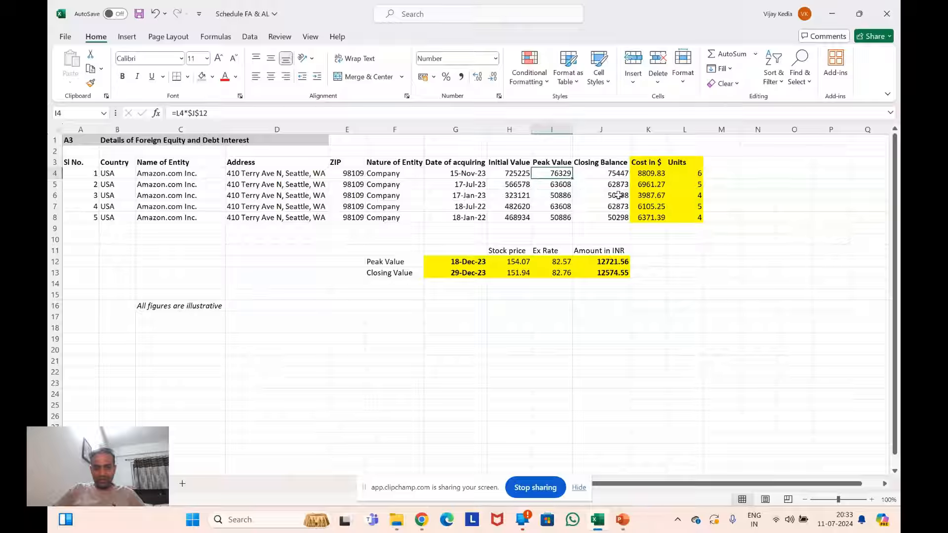
pyautogui.click(620, 173)
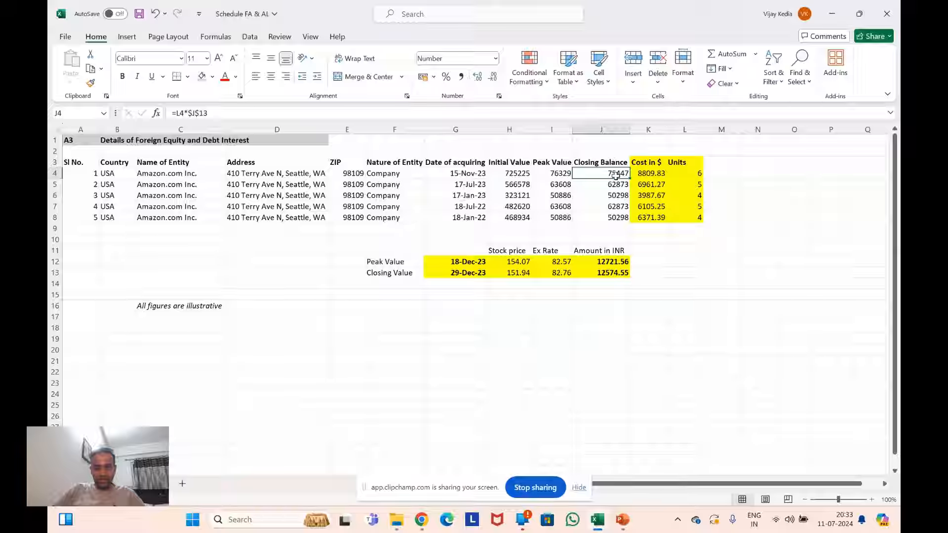
pyautogui.click(690, 250)
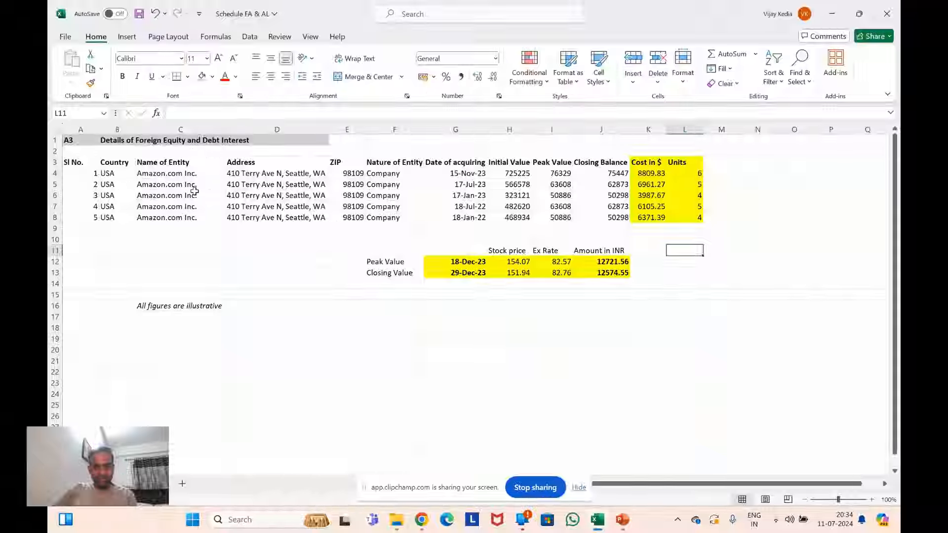
# Examine the second holding's date of acquiring and the formulas behind its initial value, peak value and closing balance, then the last holding's closing balance.
pyautogui.click(416, 188)
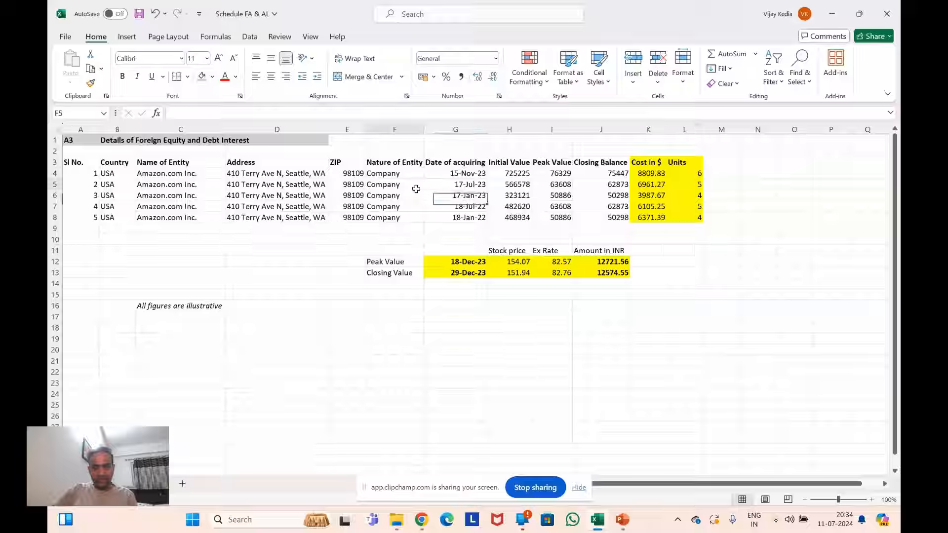
pyautogui.click(481, 183)
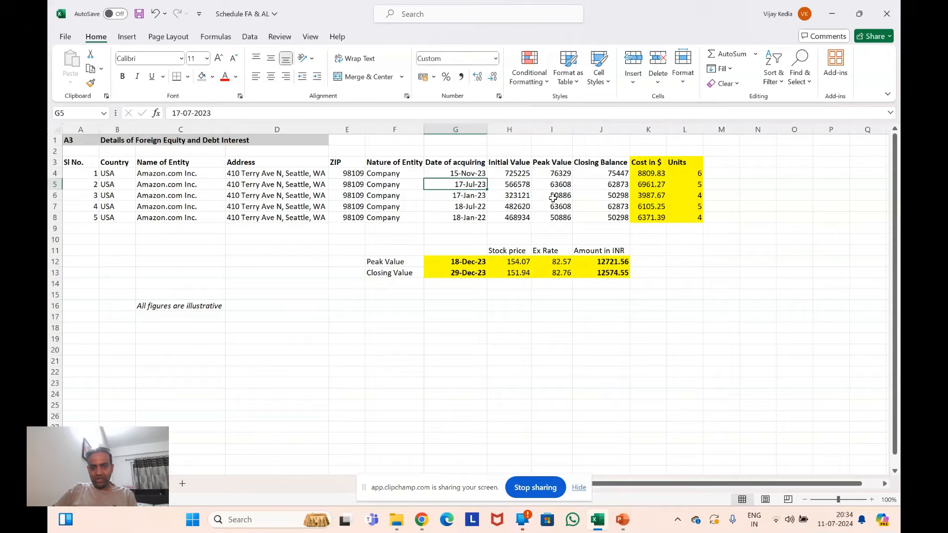
pyautogui.click(521, 186)
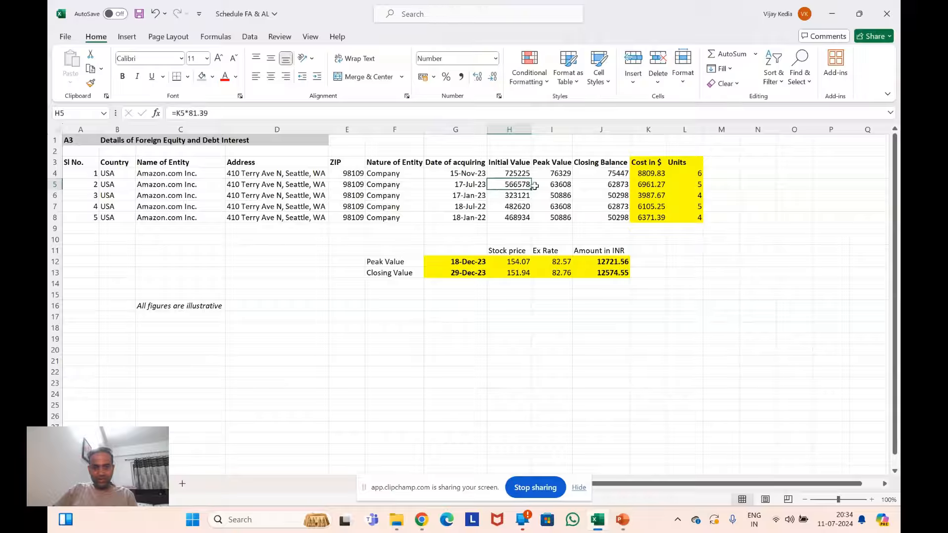
pyautogui.click(560, 186)
pyautogui.click(602, 185)
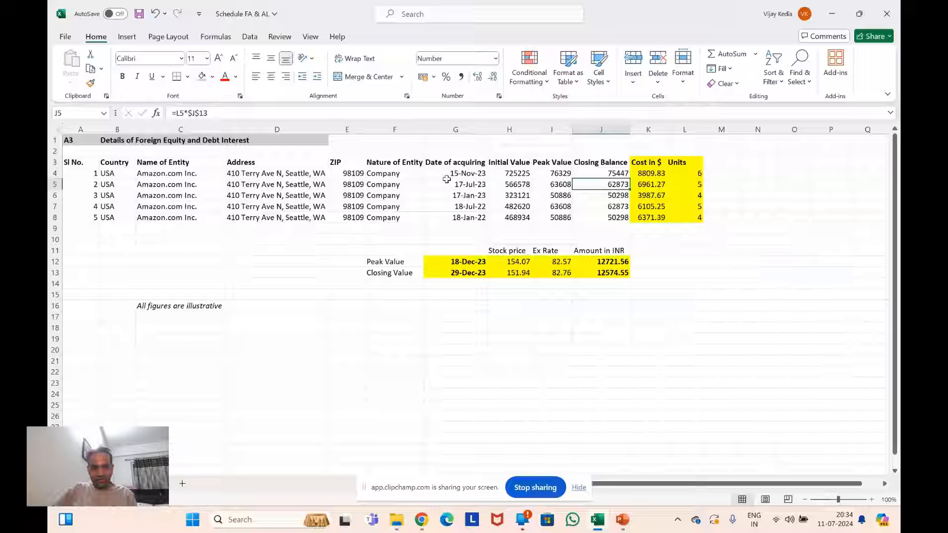
pyautogui.click(624, 218)
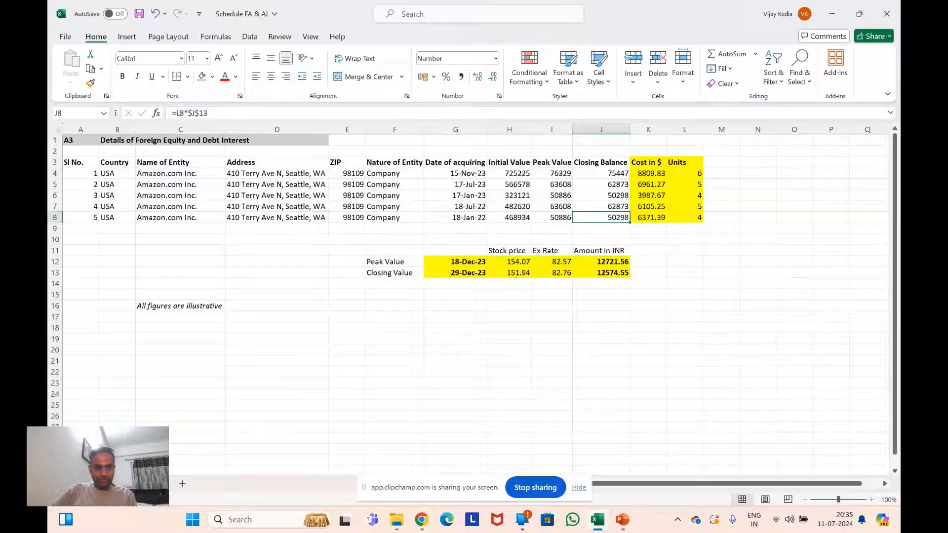
pyautogui.click(150, 484)
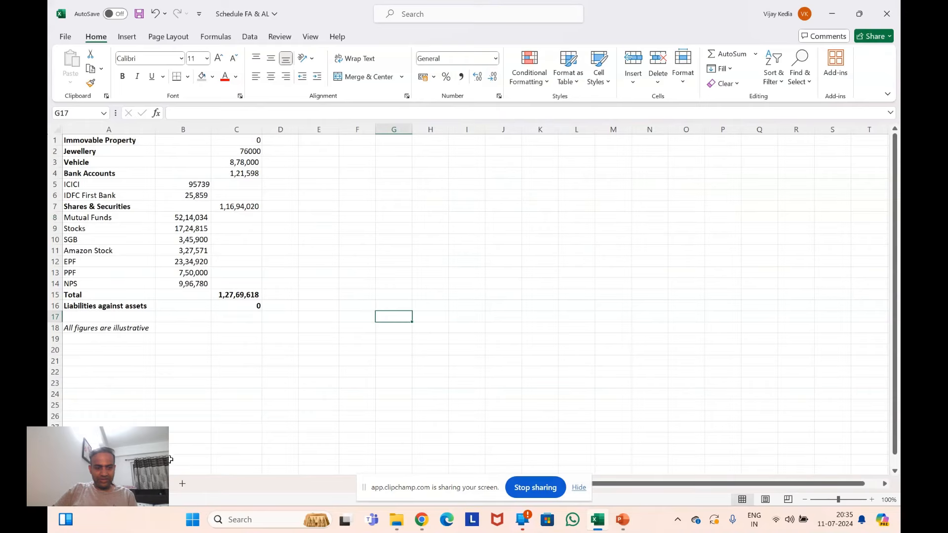
pyautogui.click(114, 483)
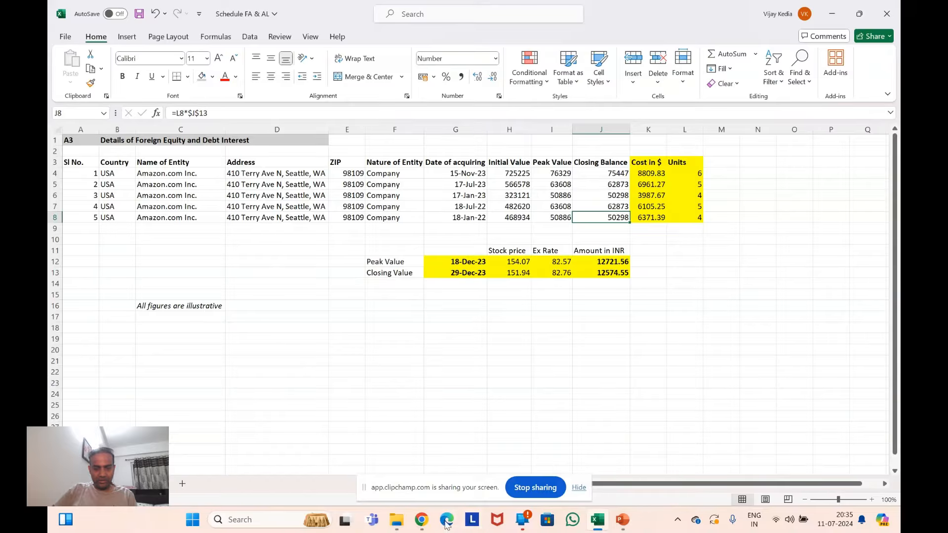
# Switch to Chrome and examine Amazon's daily historical closing prices on Yahoo Finance.
pyautogui.moveTo(422, 522)
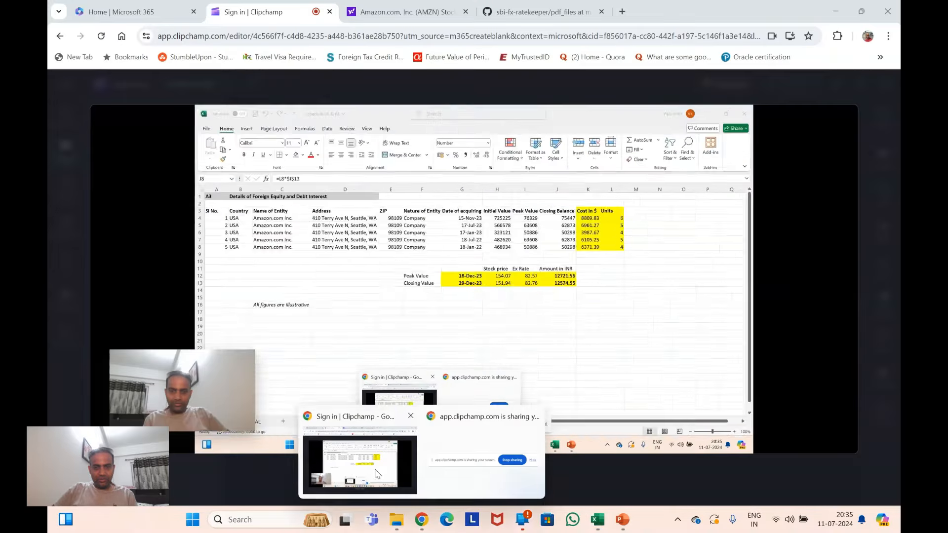
pyautogui.click(380, 466)
pyautogui.click(390, 11)
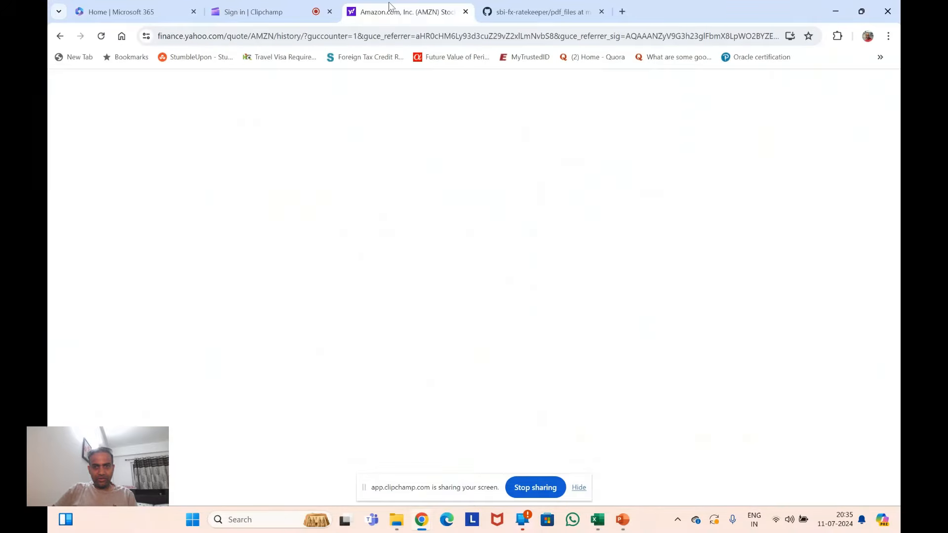
pyautogui.scroll(-4, 457, 253)
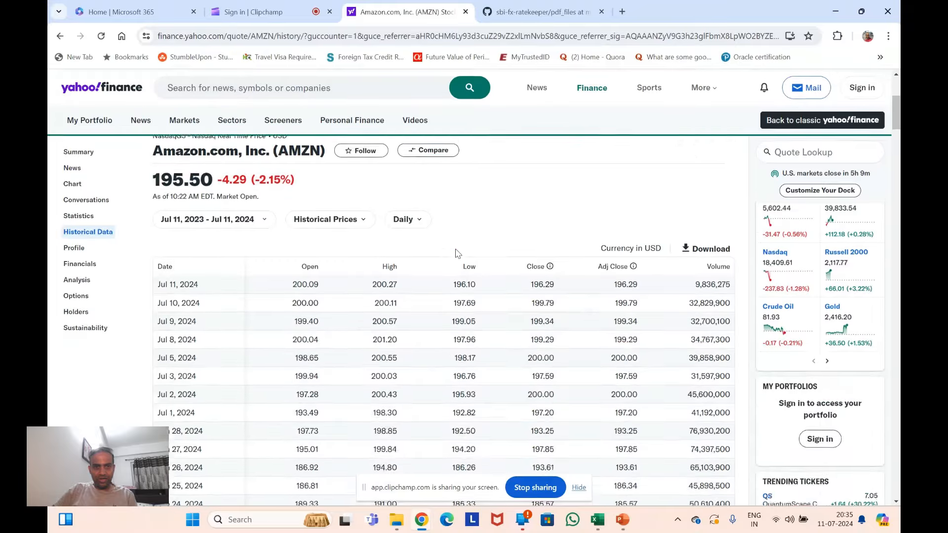
pyautogui.scroll(3, 458, 254)
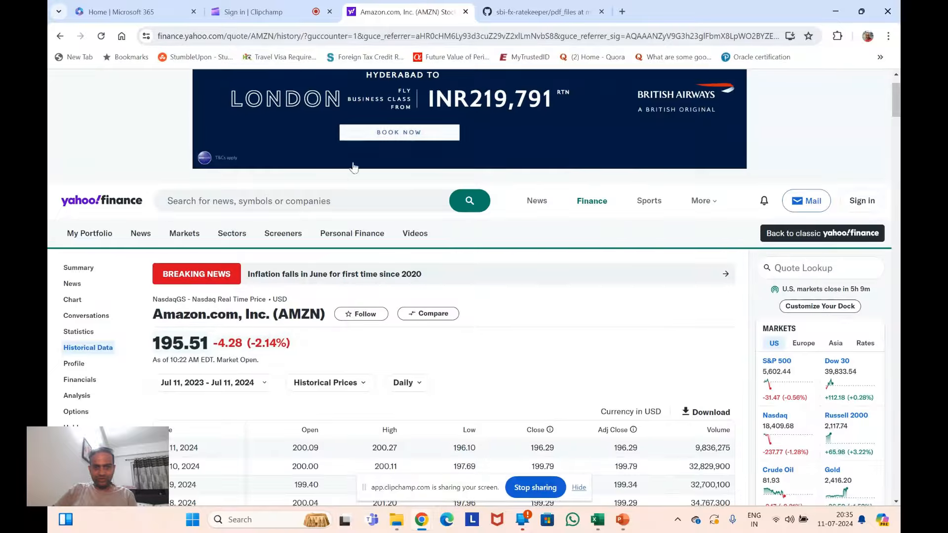
pyautogui.scroll(-10, 544, 289)
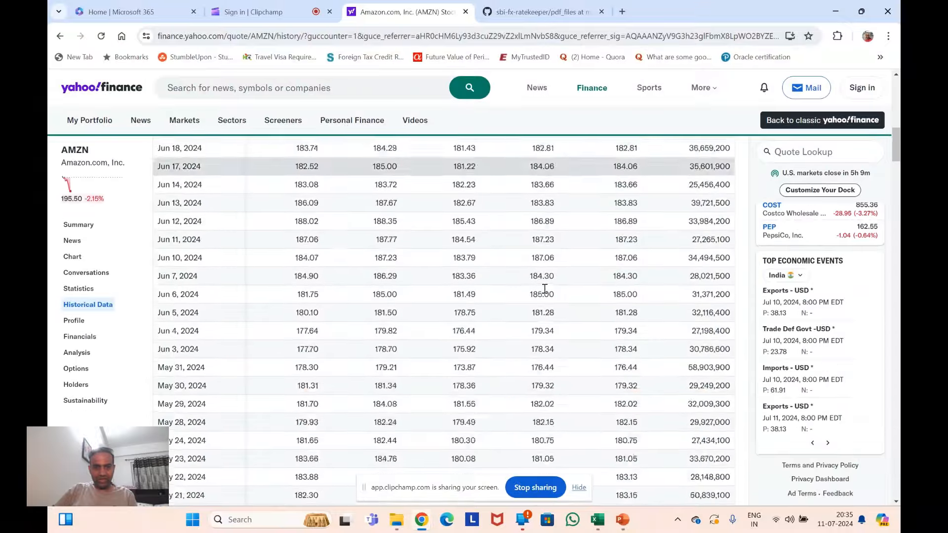
pyautogui.scroll(10, 545, 288)
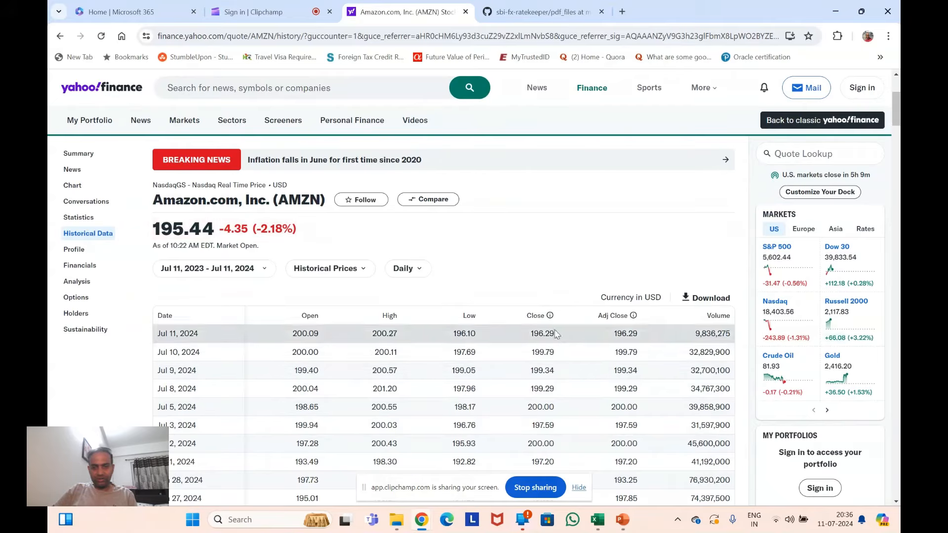
pyautogui.scroll(1, 582, 218)
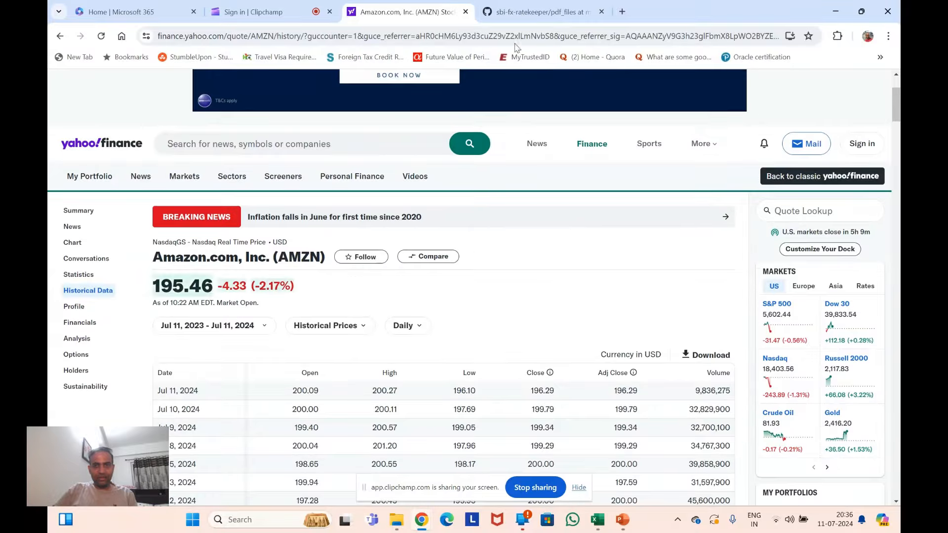
# In the sbi-fx-ratekeeper repository, check the US dollar TT buying rate in 2020-10-01.pdf from the 2020/10 folder, and return to the 2020 folder.
pyautogui.click(531, 10)
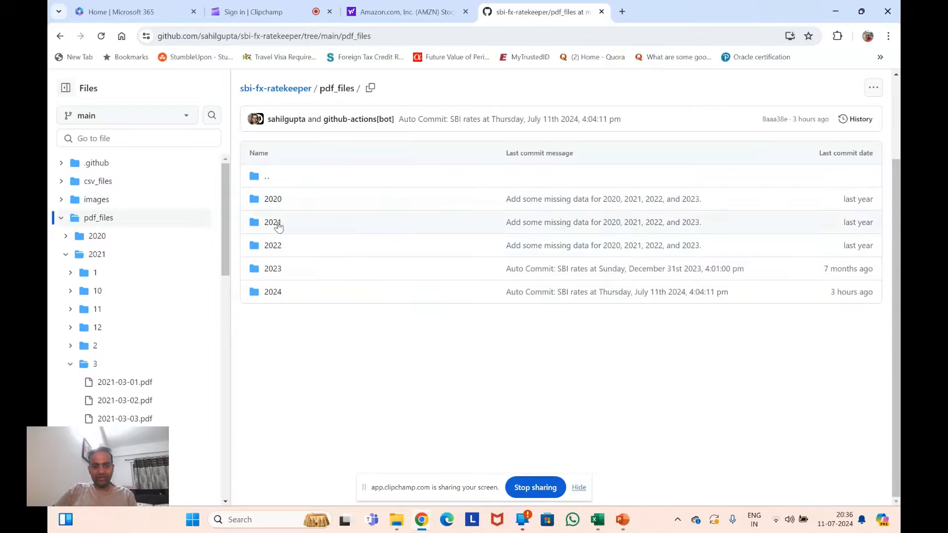
pyautogui.click(277, 204)
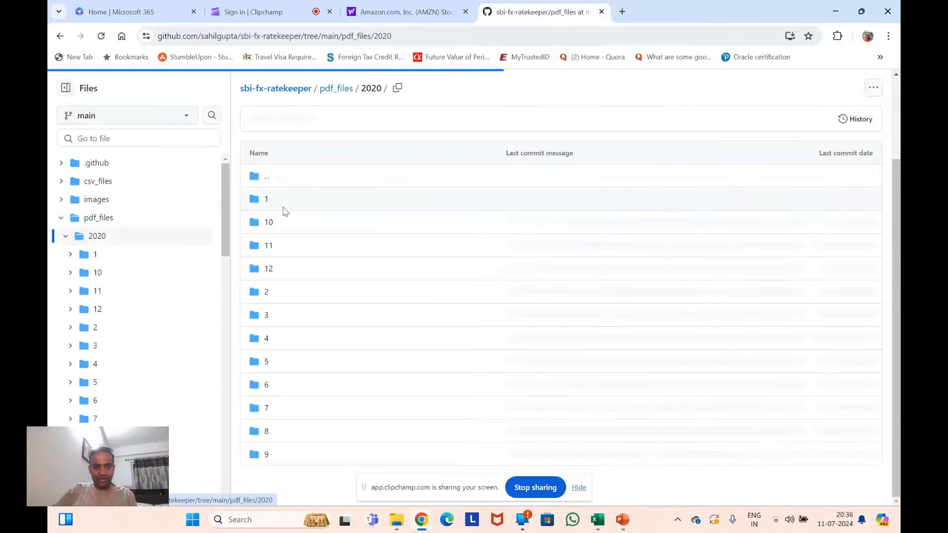
pyautogui.click(268, 223)
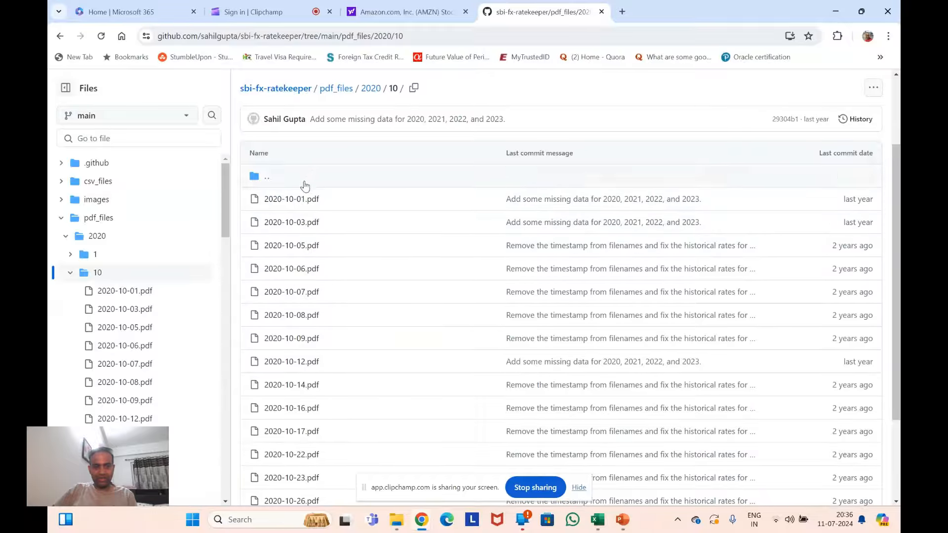
pyautogui.click(303, 204)
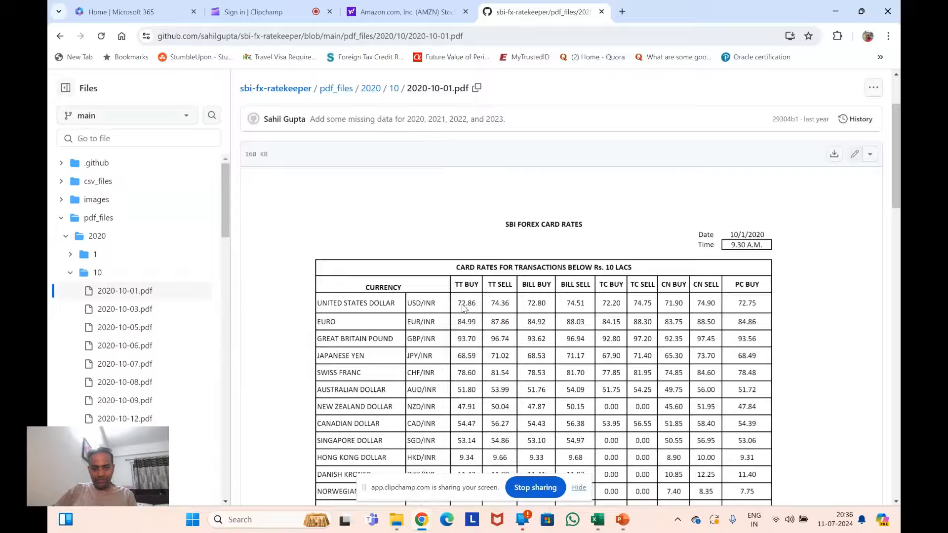
pyautogui.click(59, 36)
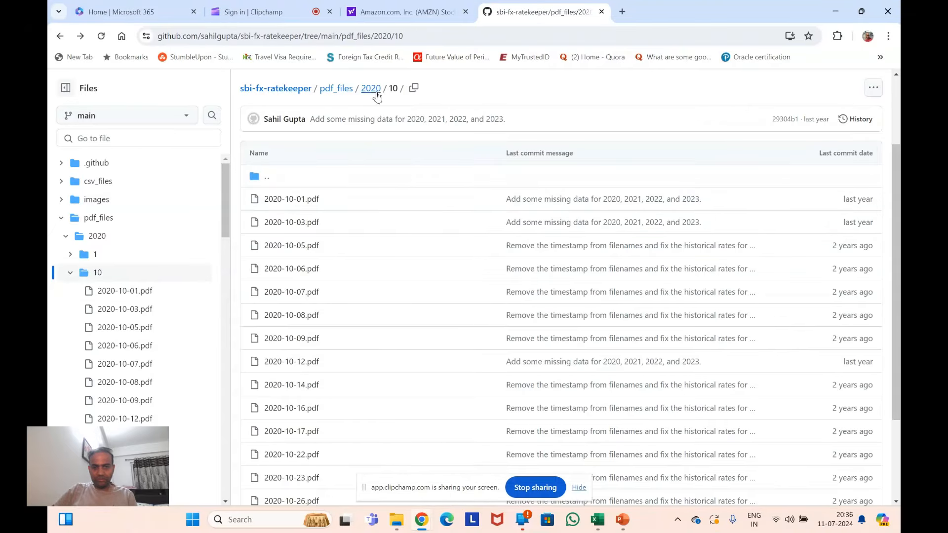
pyautogui.click(61, 37)
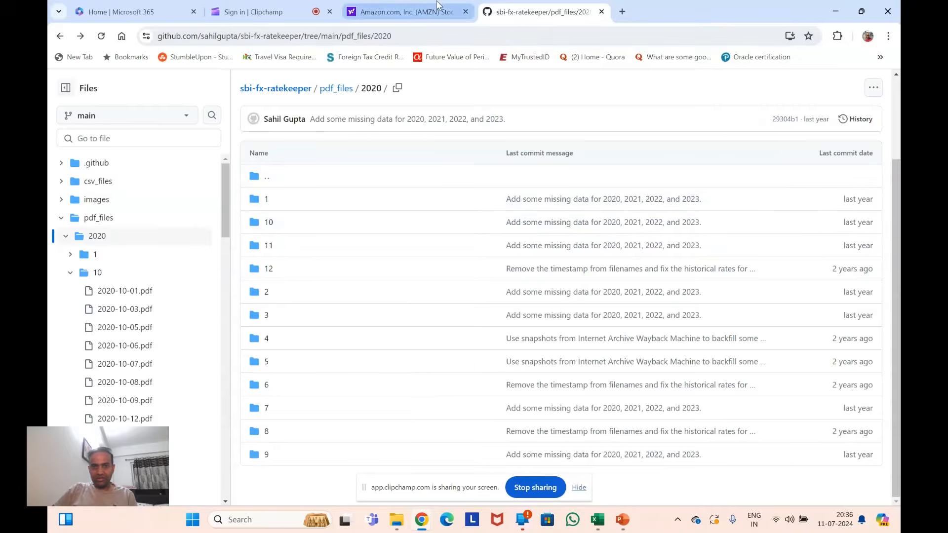
pyautogui.moveTo(434, 4)
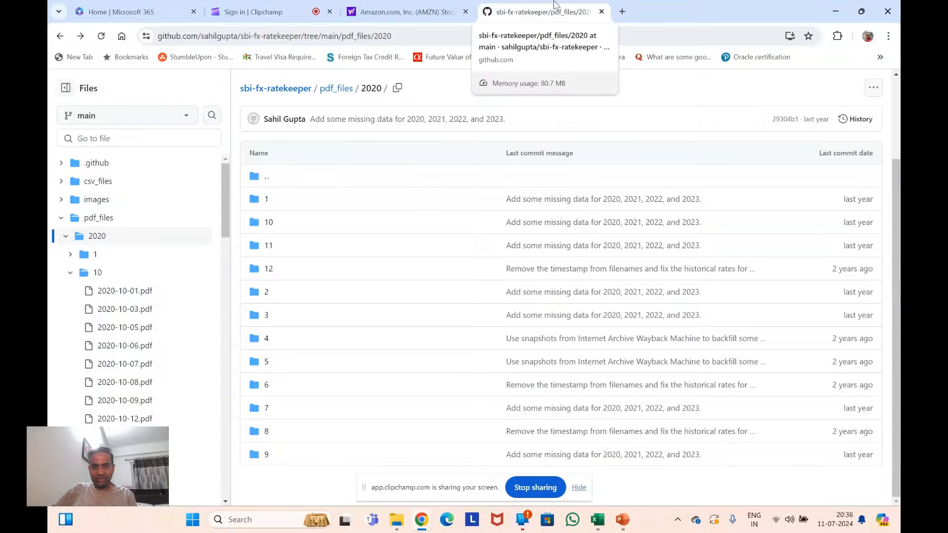
pyautogui.moveTo(405, 10)
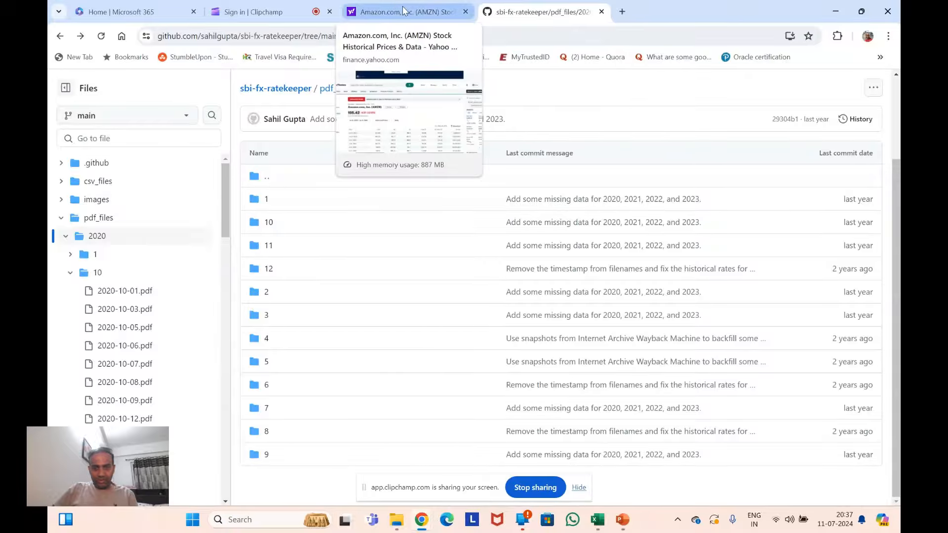
# Switch back to Excel and examine the Immovable Property entry and its value on the assets and liabilities sheet.
pyautogui.click(597, 519)
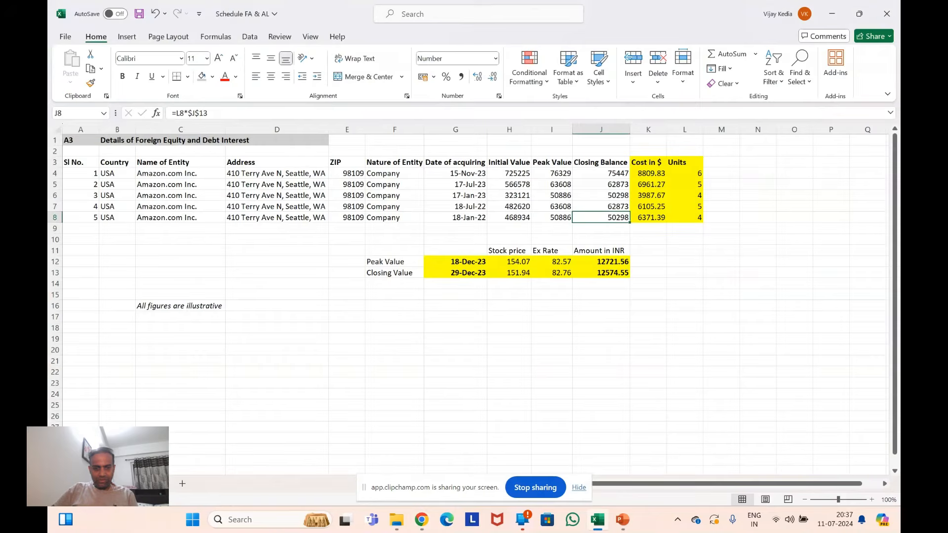
pyautogui.click(152, 484)
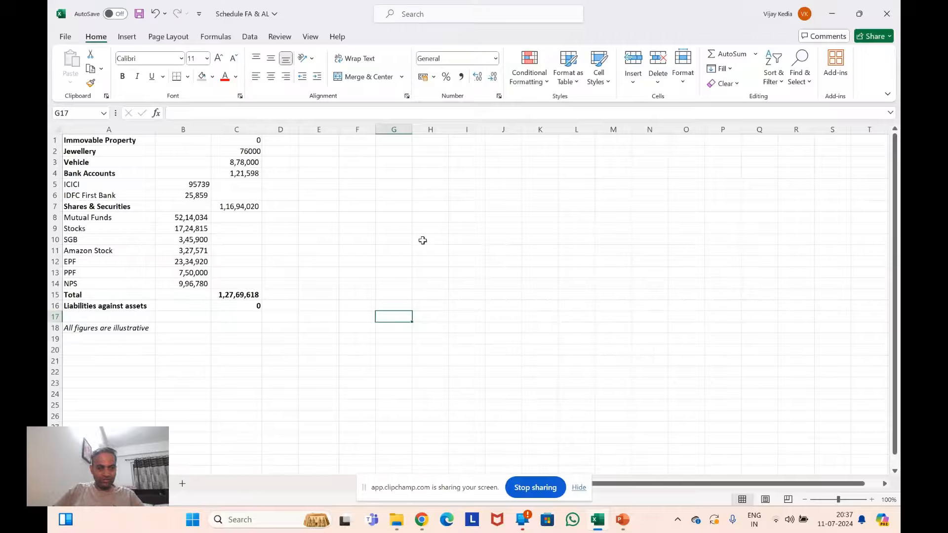
pyautogui.click(136, 141)
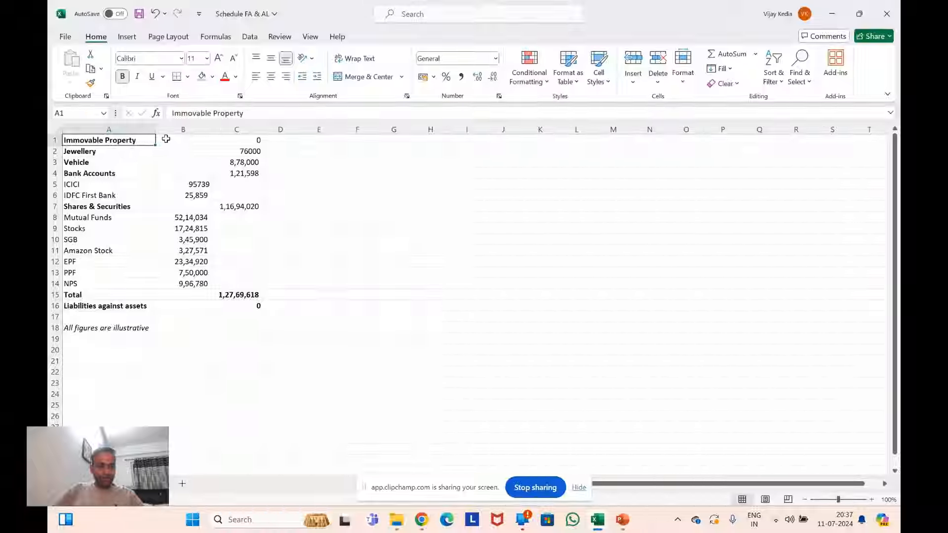
pyautogui.click(256, 140)
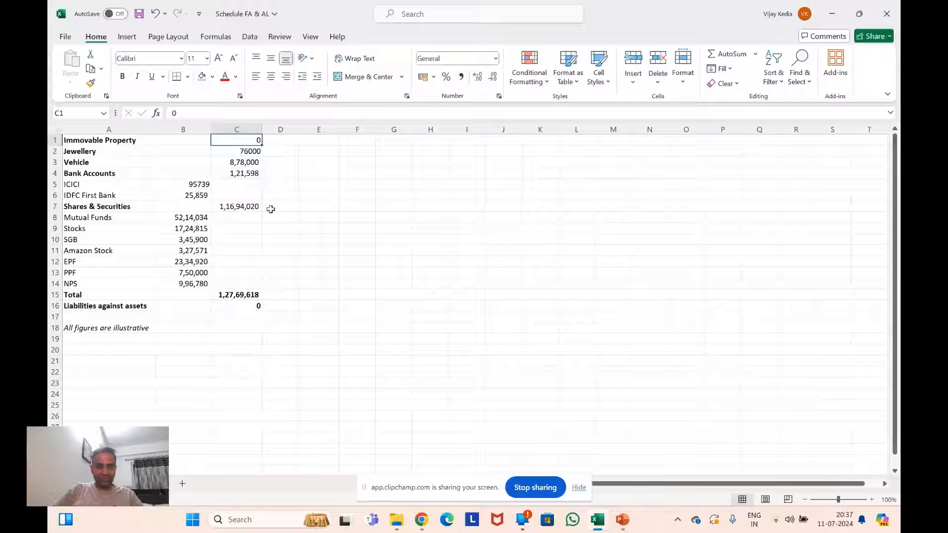
# Examine the Jewellery entry and its value in row 2 of the assets list.
pyautogui.click(127, 153)
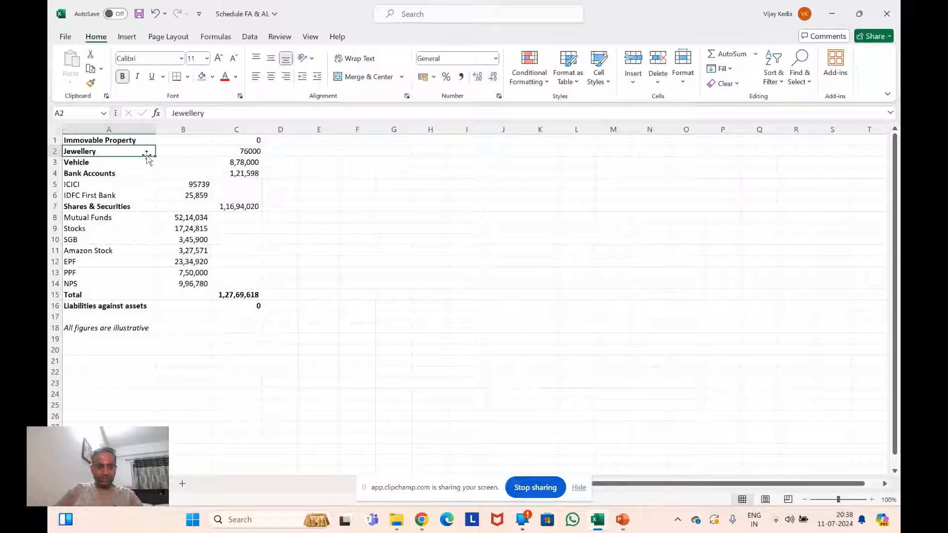
pyautogui.click(224, 152)
pyautogui.click(346, 192)
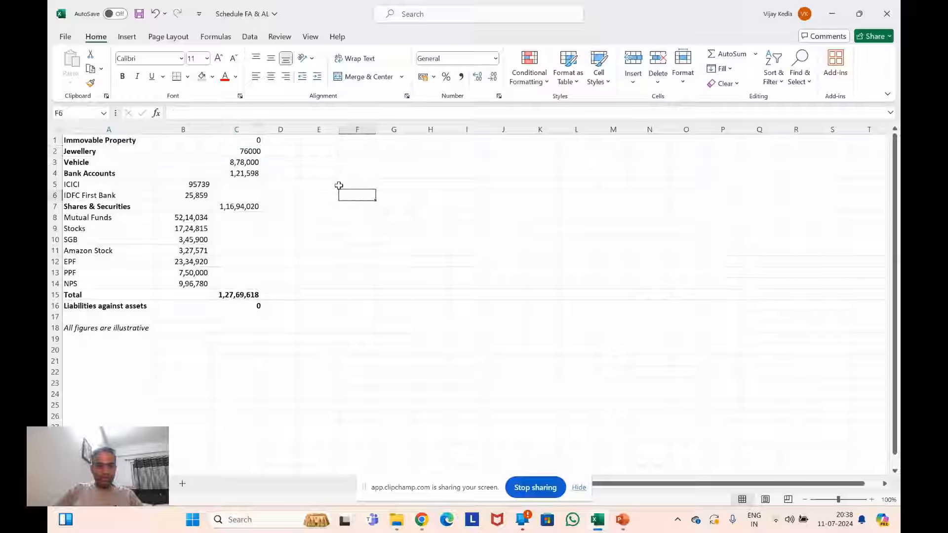
pyautogui.click(253, 151)
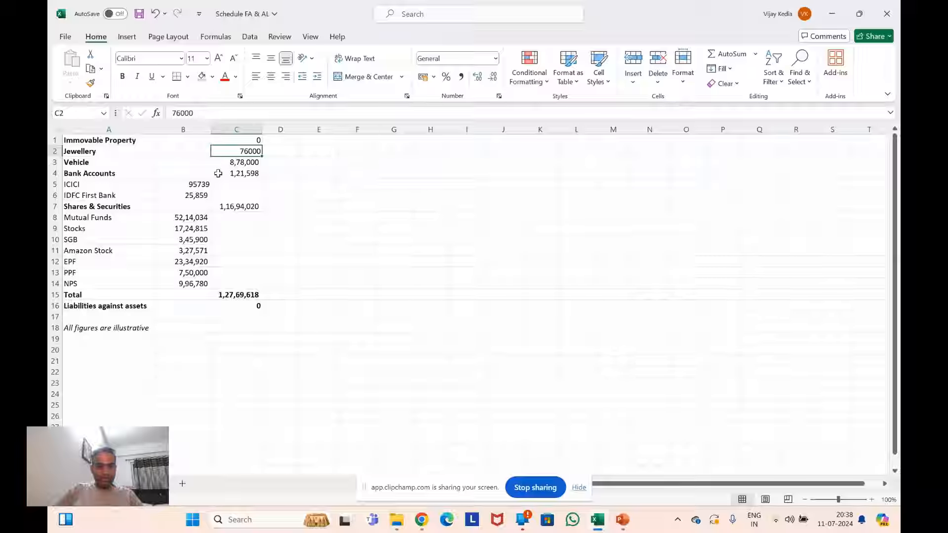
# Examine the Vehicle entry's value and the sum formula behind the Bank Accounts amount.
pyautogui.click(108, 162)
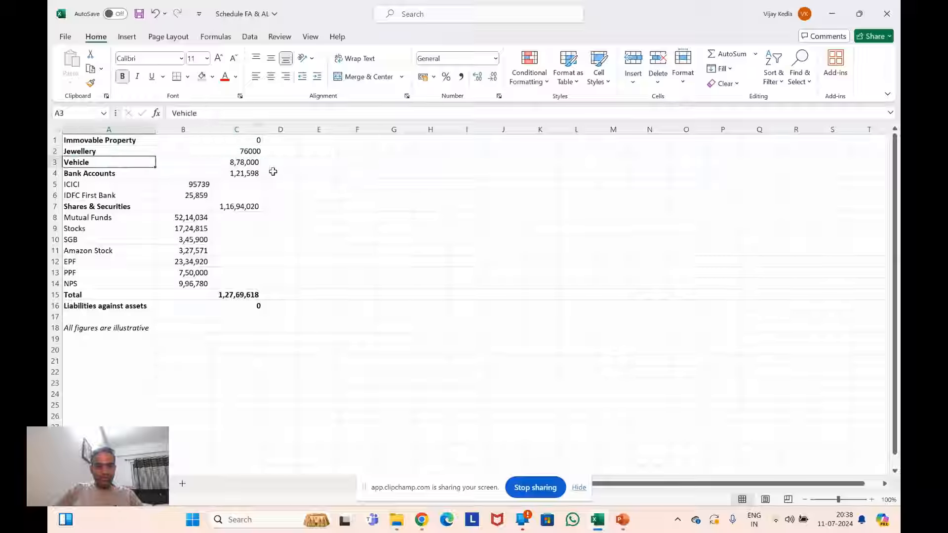
pyautogui.click(254, 163)
pyautogui.click(238, 173)
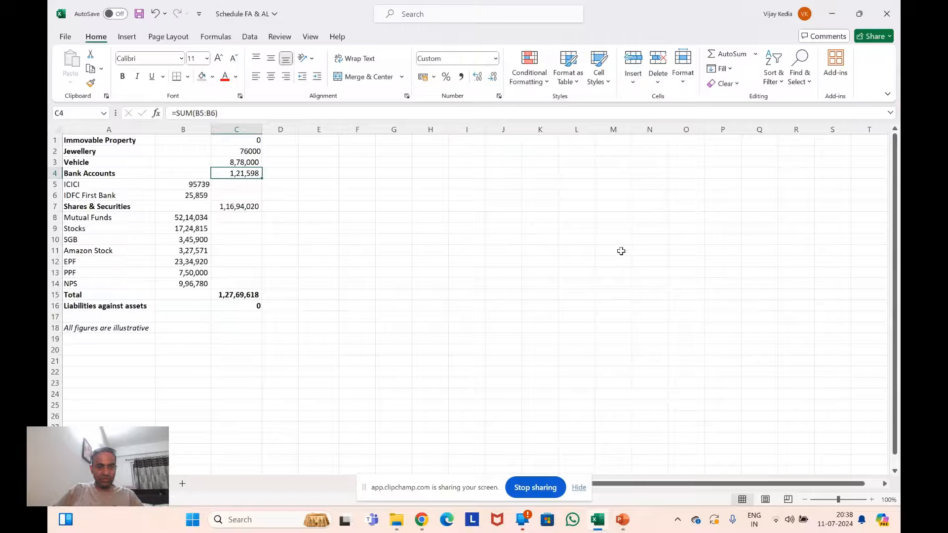
pyautogui.click(491, 273)
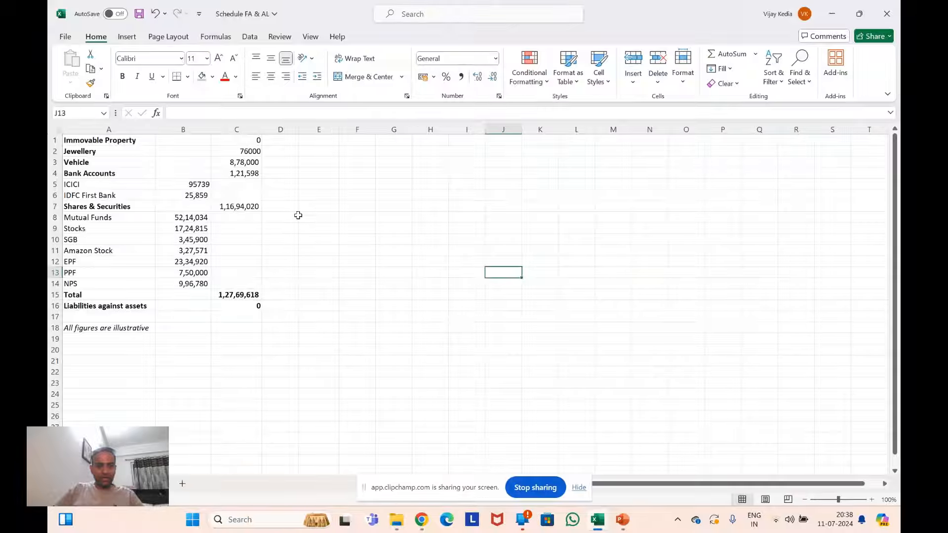
pyautogui.click(216, 163)
# Check the individual ICICI and IDFC First Bank balances listed under Bank Accounts.
pyautogui.click(94, 174)
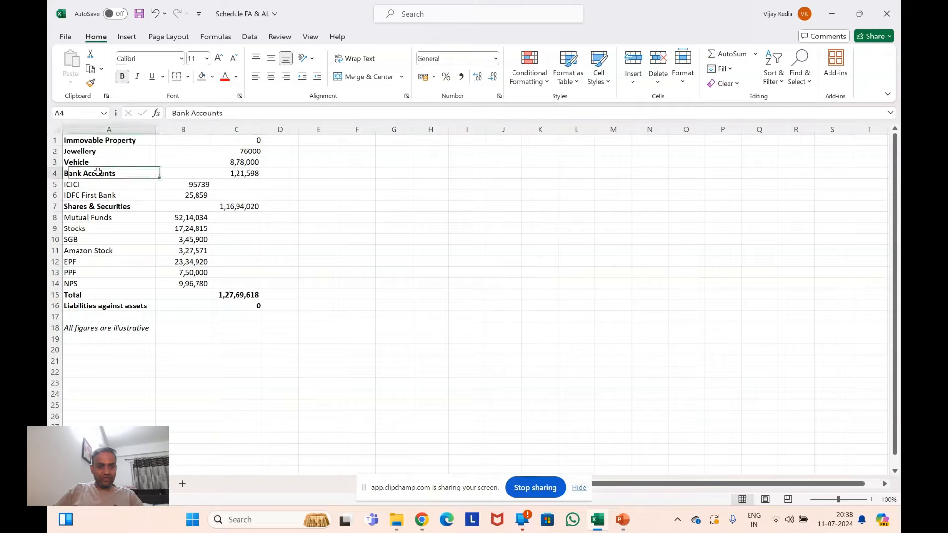
pyautogui.click(205, 186)
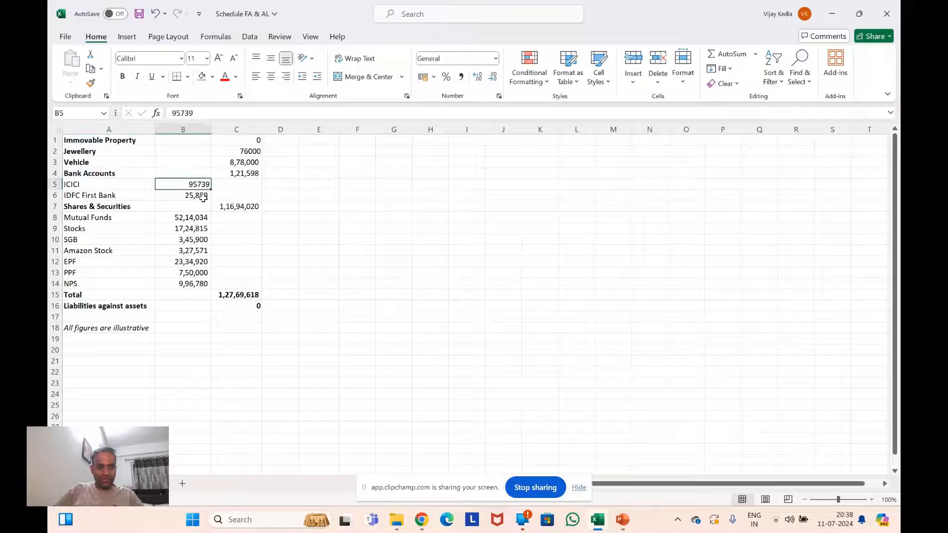
pyautogui.click(204, 196)
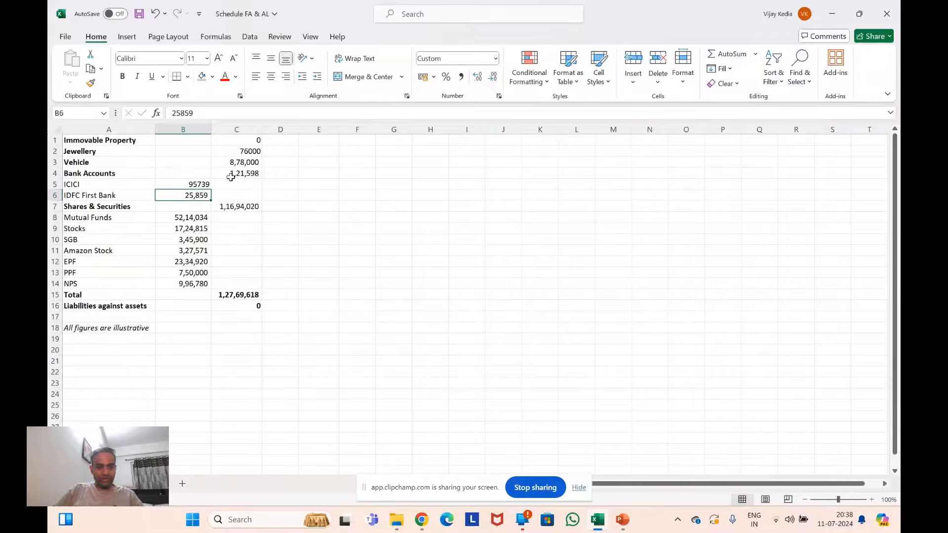
# Check the sum formula behind the Bank Accounts amount and examine the Shares & Securities category.
pyautogui.click(262, 177)
pyautogui.scroll(-1, 289, 245)
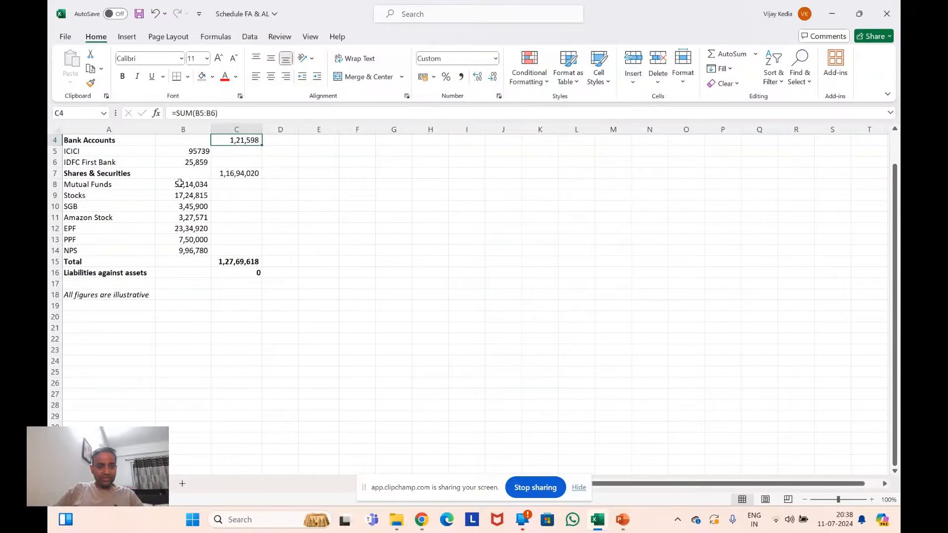
pyautogui.click(127, 175)
pyautogui.scroll(1, 252, 209)
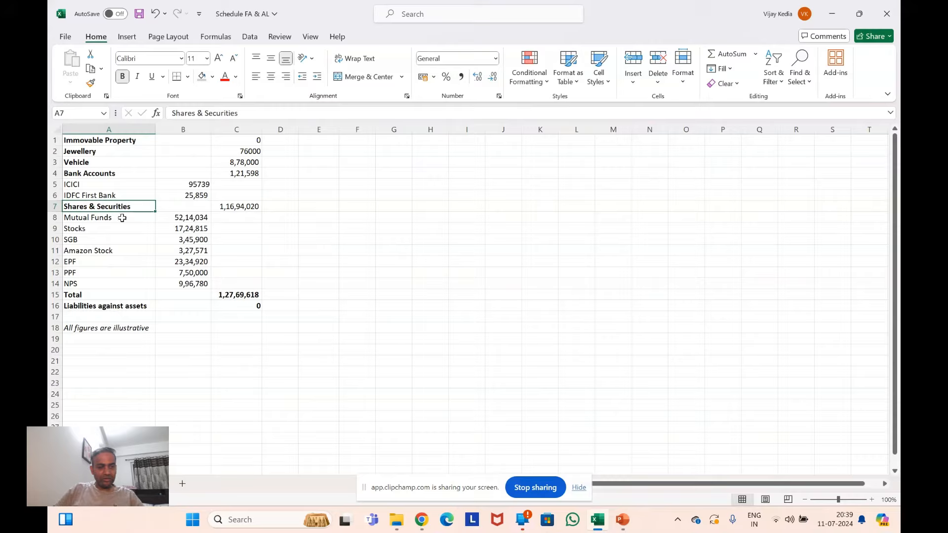
pyautogui.click(328, 239)
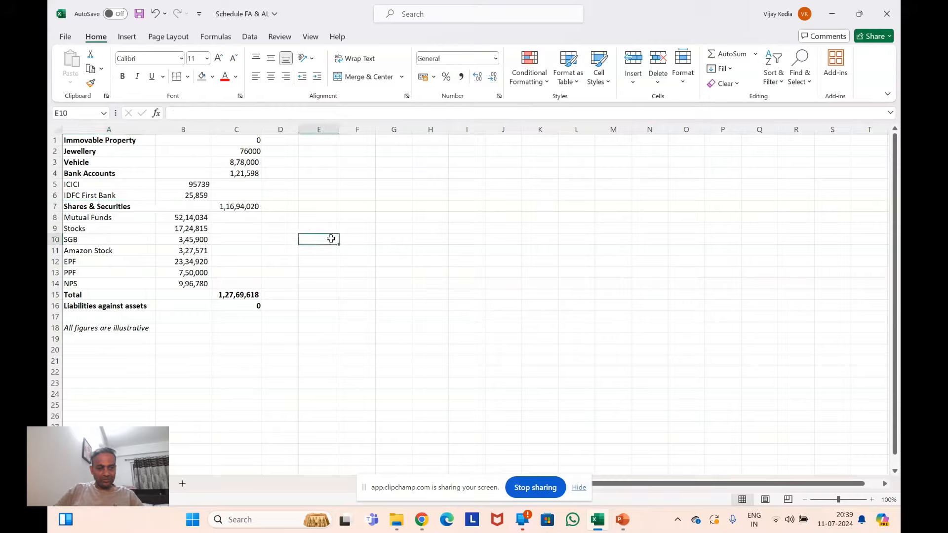
# Examine the Mutual Funds and Stocks values listed under Shares & Securities.
pyautogui.click(160, 217)
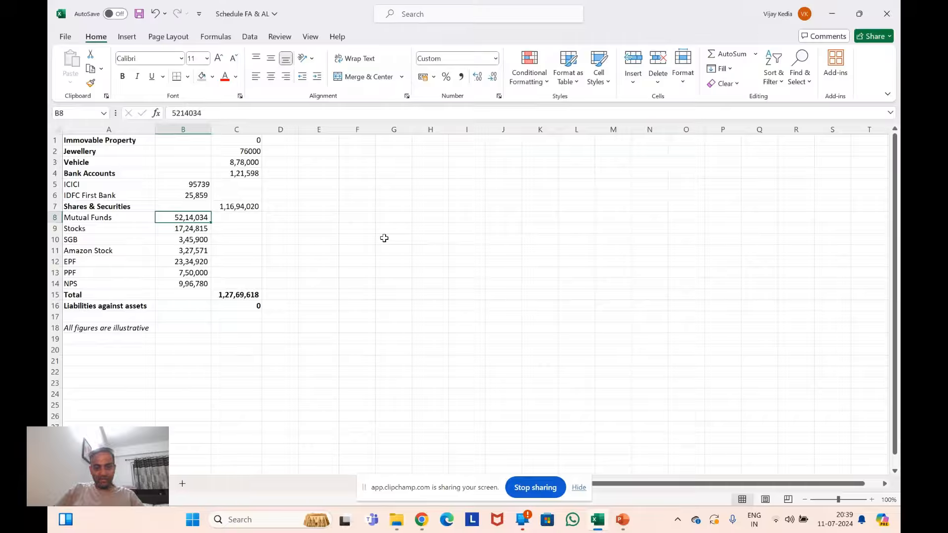
pyautogui.click(237, 218)
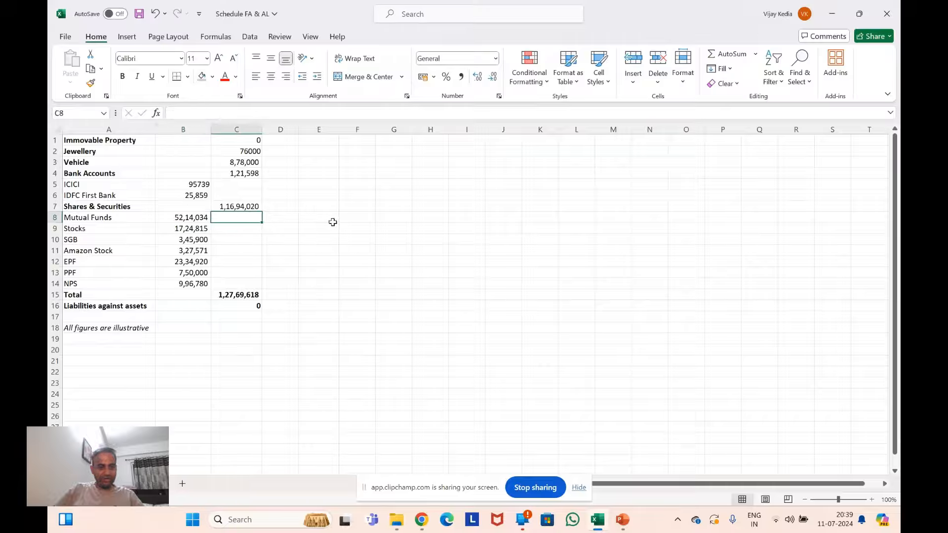
pyautogui.click(198, 219)
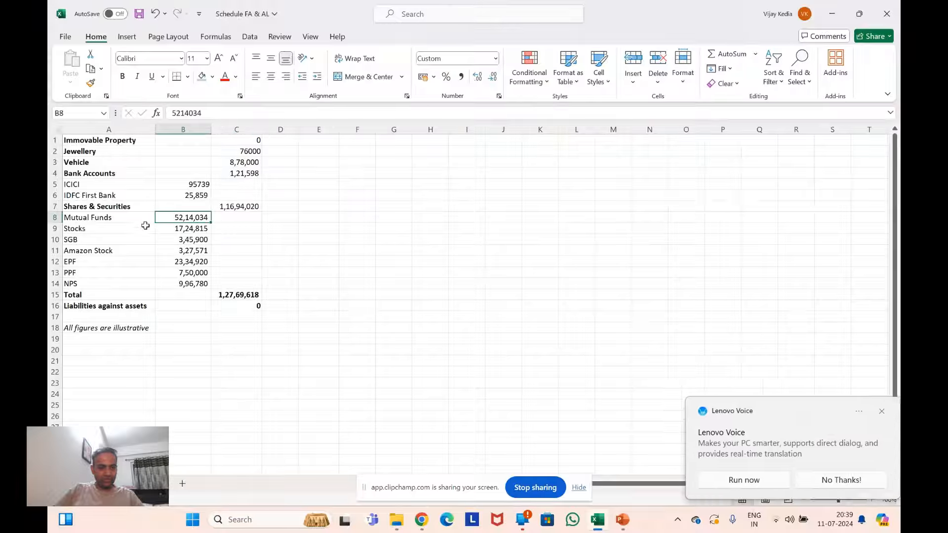
pyautogui.click(162, 229)
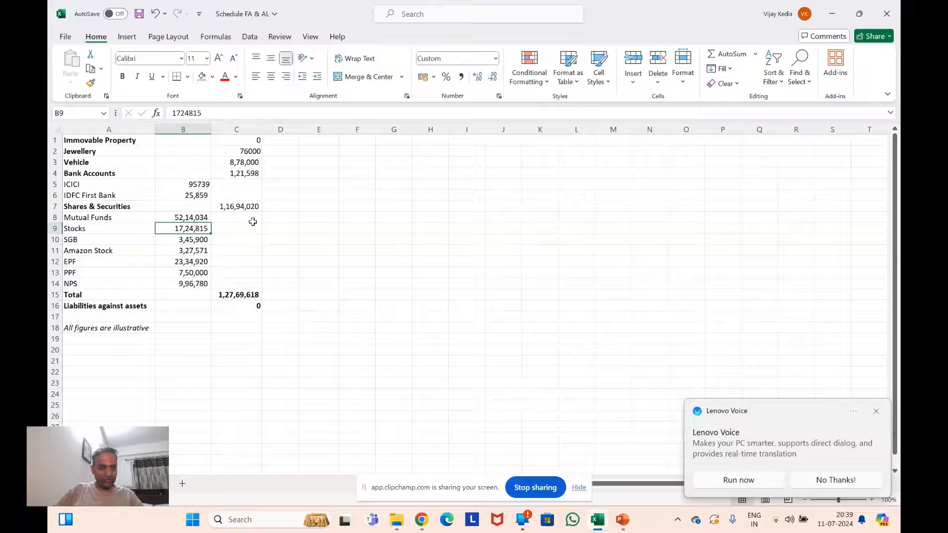
# Examine the SGB and Amazon Stock entries and their values under Shares & Securities.
pyautogui.click(158, 244)
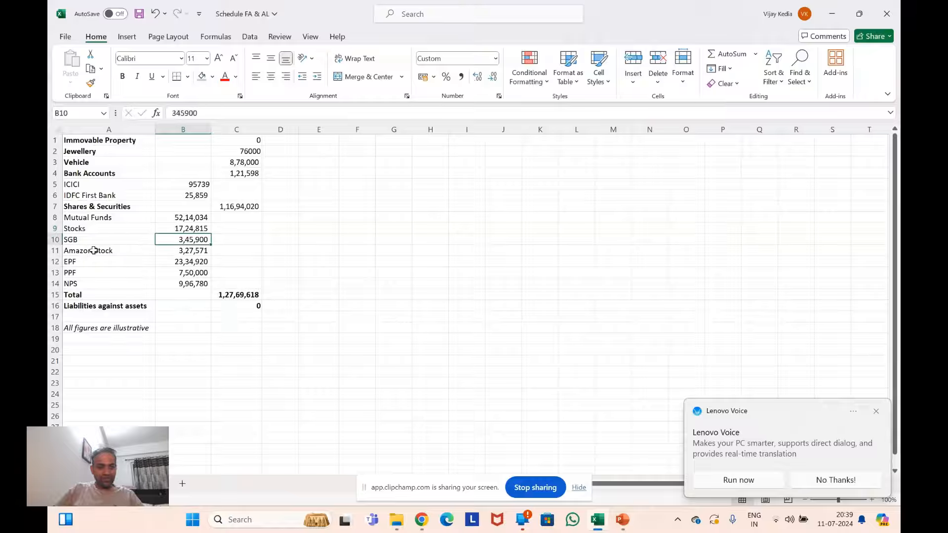
pyautogui.click(89, 241)
pyautogui.click(203, 238)
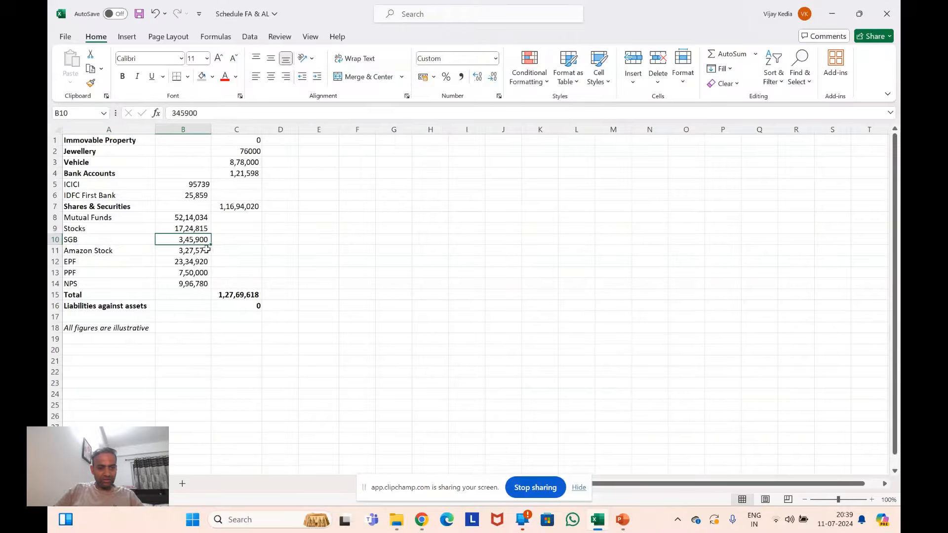
pyautogui.click(170, 252)
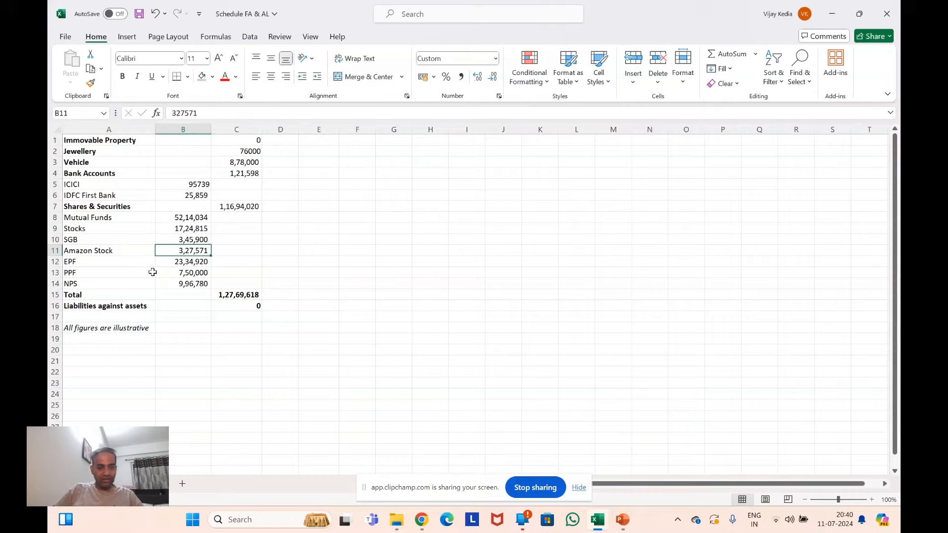
# Examine the EPF entry and its value in row 12 of the Shares & Securities breakdown.
pyautogui.click(123, 263)
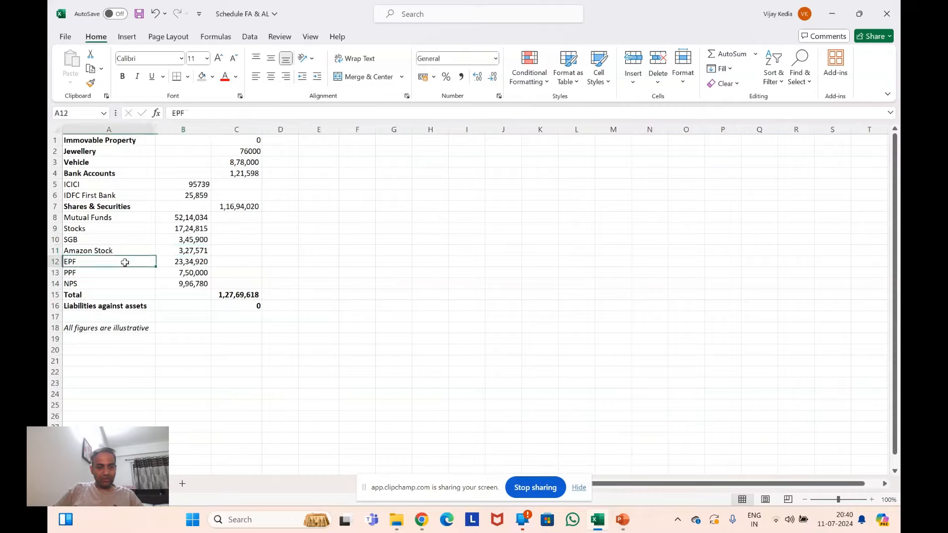
pyautogui.click(185, 260)
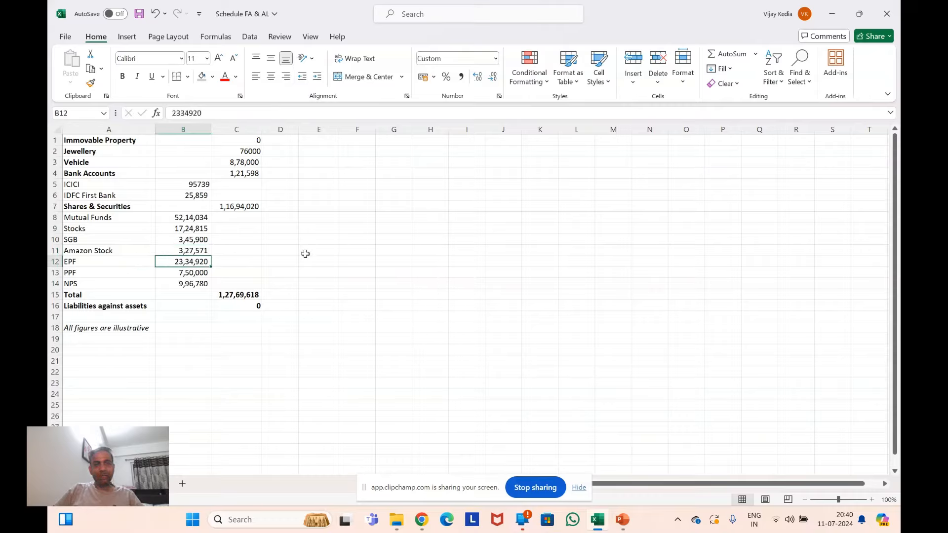
pyautogui.click(105, 263)
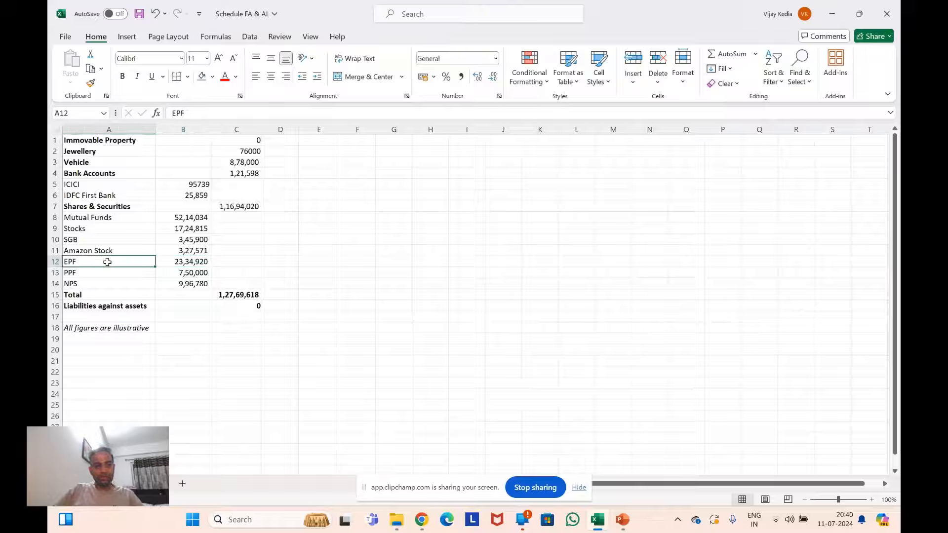
pyautogui.click(196, 264)
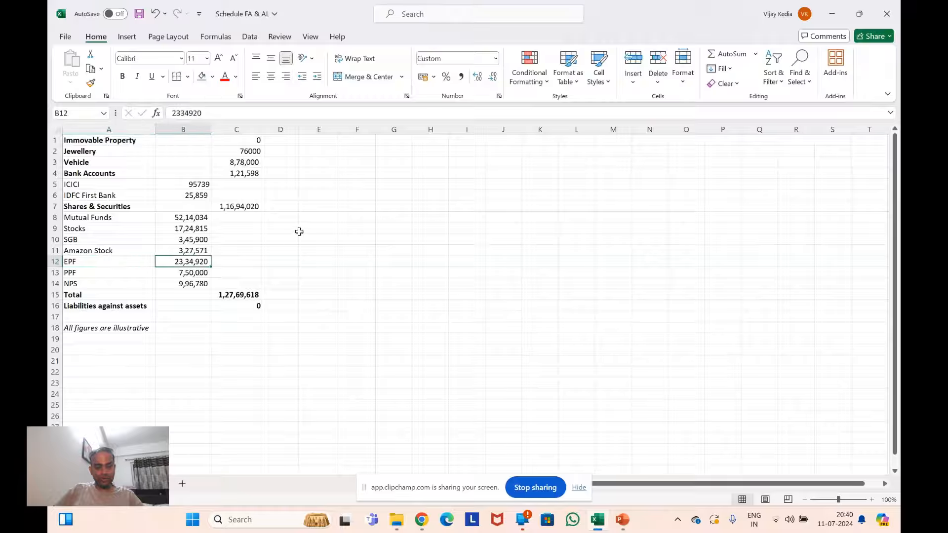
pyautogui.click(230, 261)
pyautogui.click(207, 264)
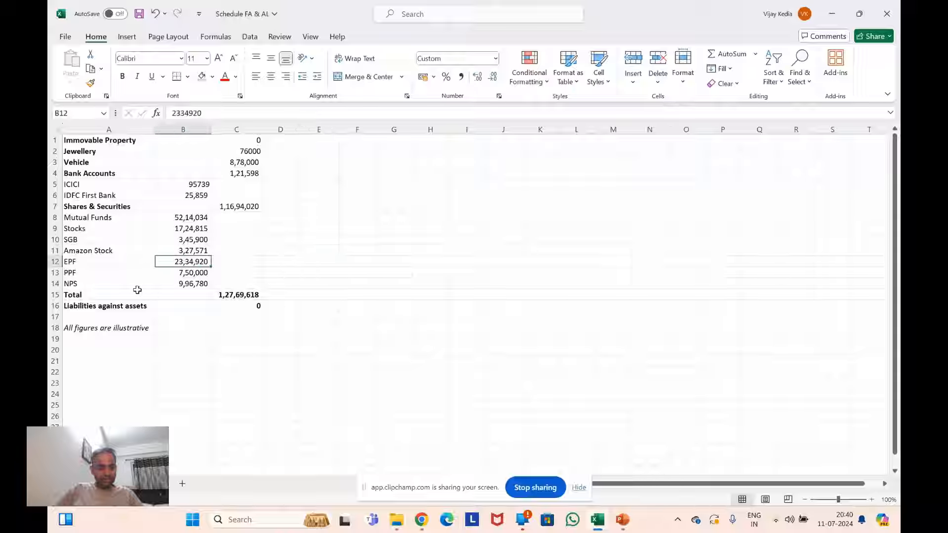
# Check the PPF and NPS values and the sum formula behind the Shares & Securities amount.
pyautogui.click(197, 270)
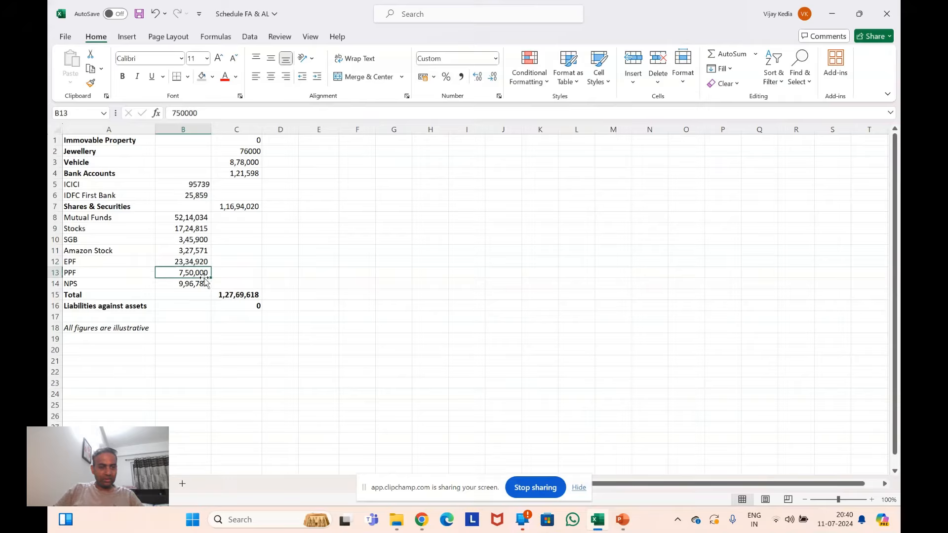
pyautogui.press('Down')
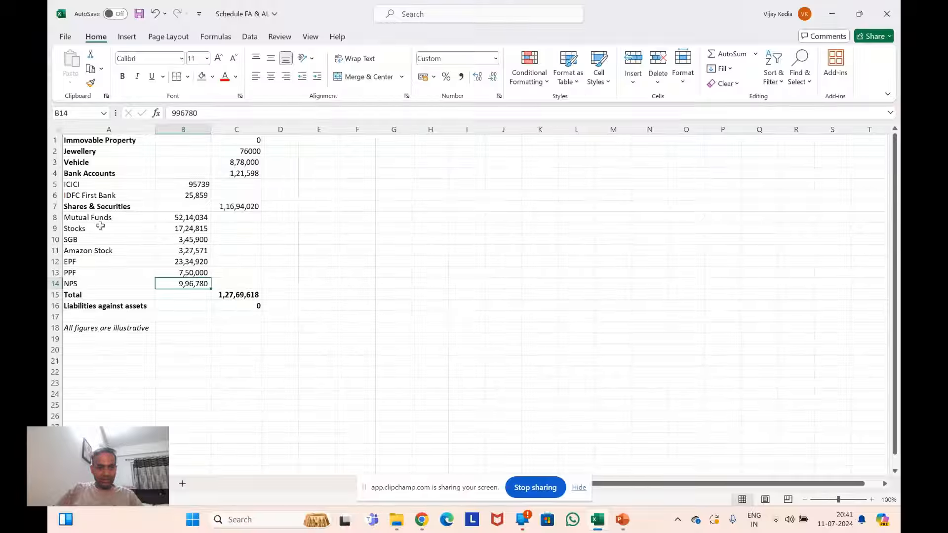
pyautogui.click(245, 205)
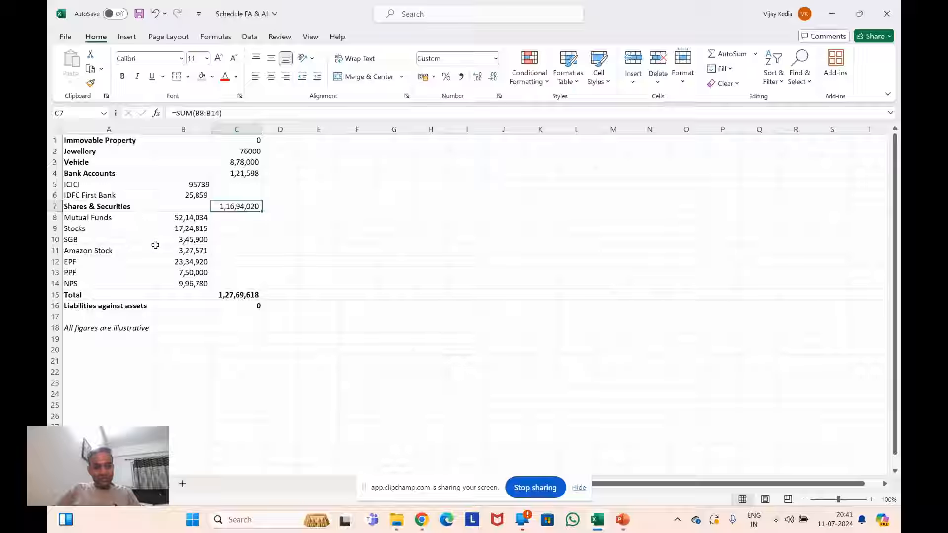
# Examine the Liabilities against assets entry and its value, comparing it with the Immovable Property value.
pyautogui.click(140, 305)
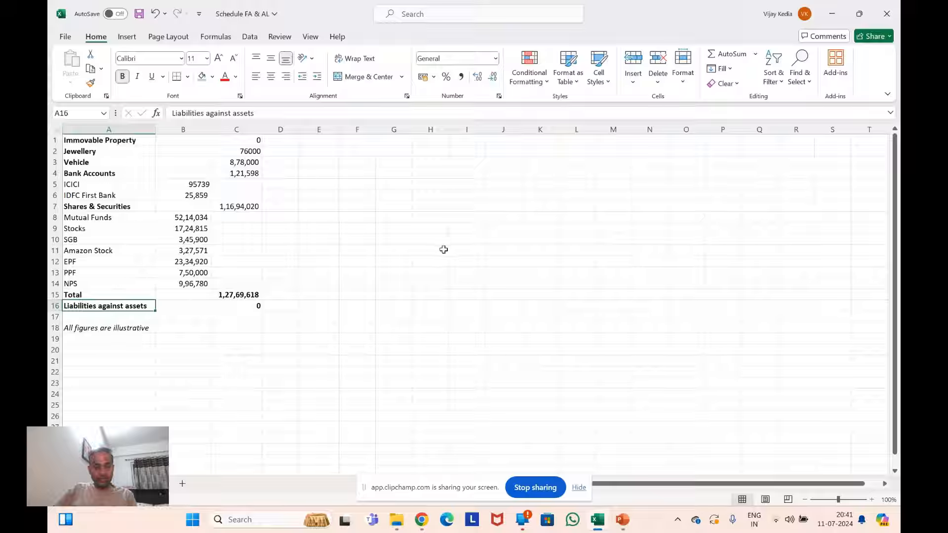
pyautogui.click(255, 140)
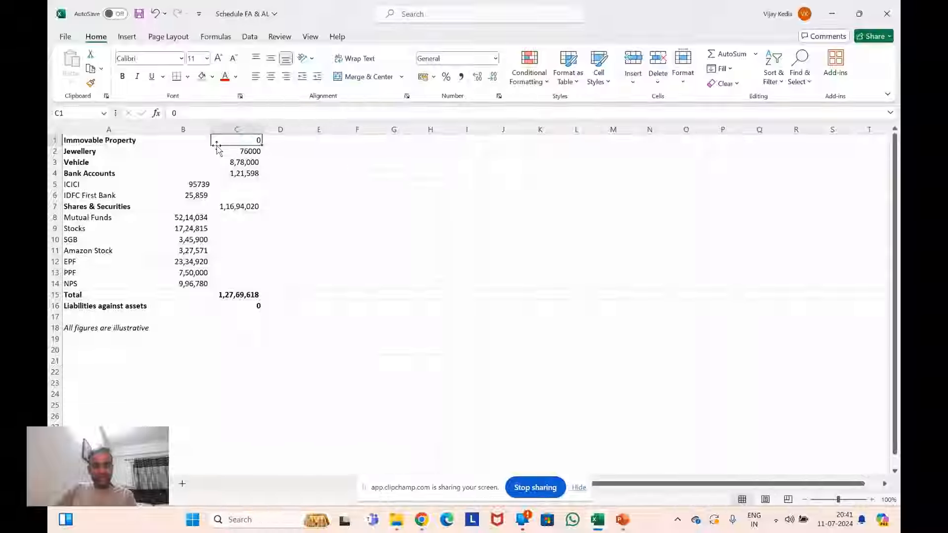
pyautogui.moveTo(217, 148); pyautogui.dragTo(233, 308)
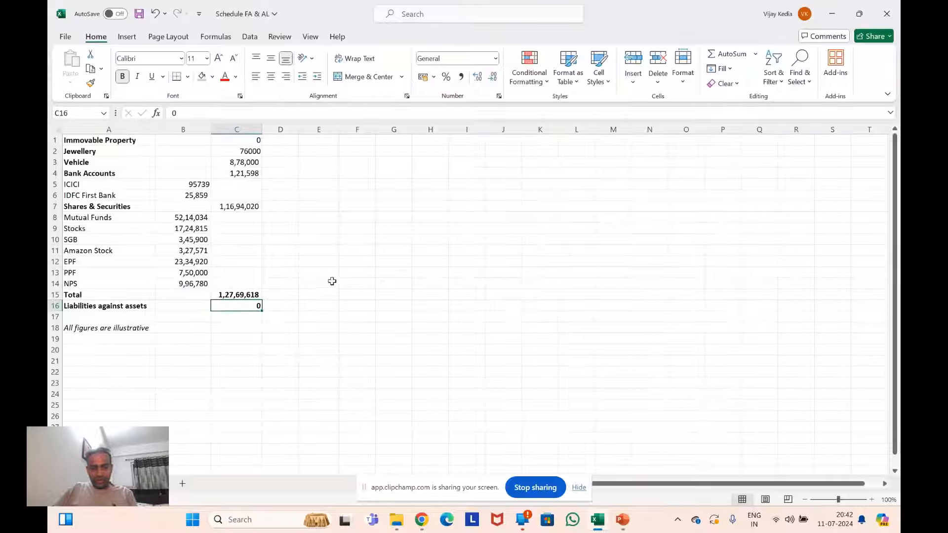
pyautogui.click(346, 293)
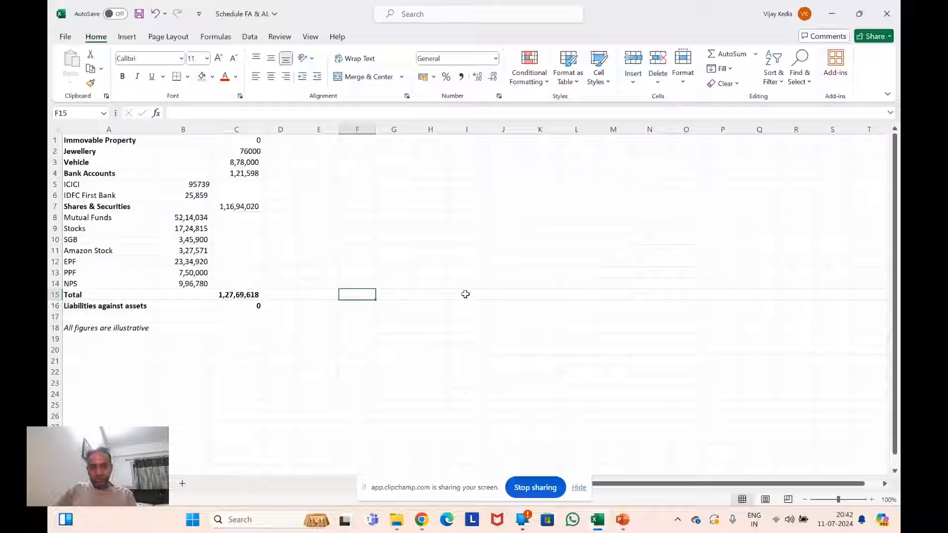
pyautogui.click(346, 272)
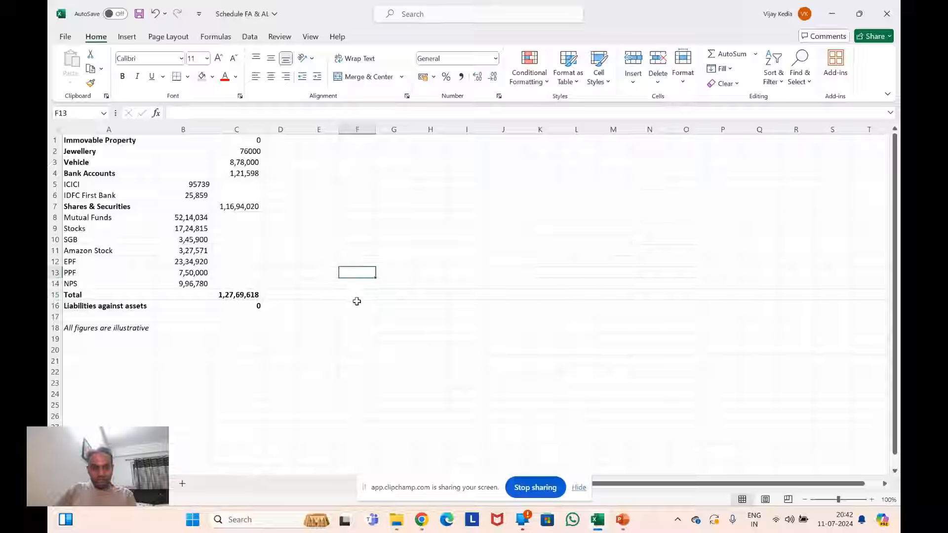